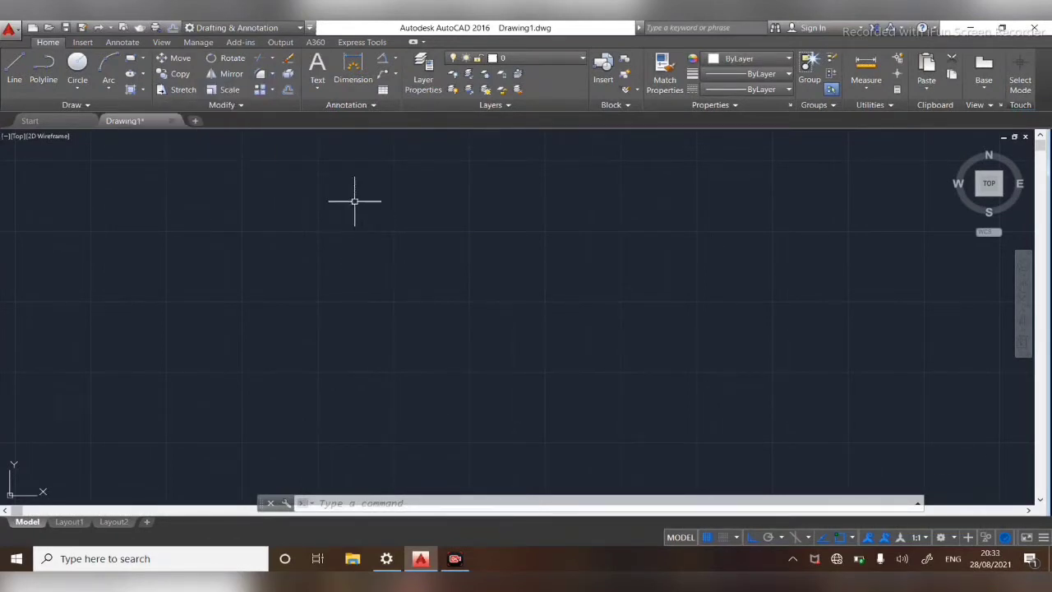
Step: Draw a wide horizontal rectangle freehand near the middle of the drawing area
left_click(273, 74)
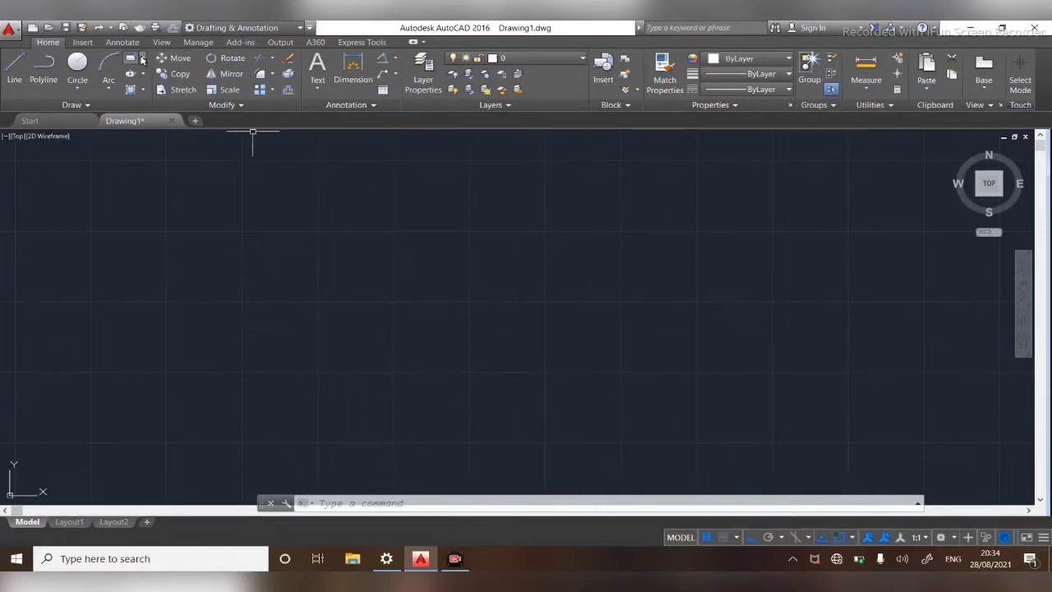
left_click(139, 60)
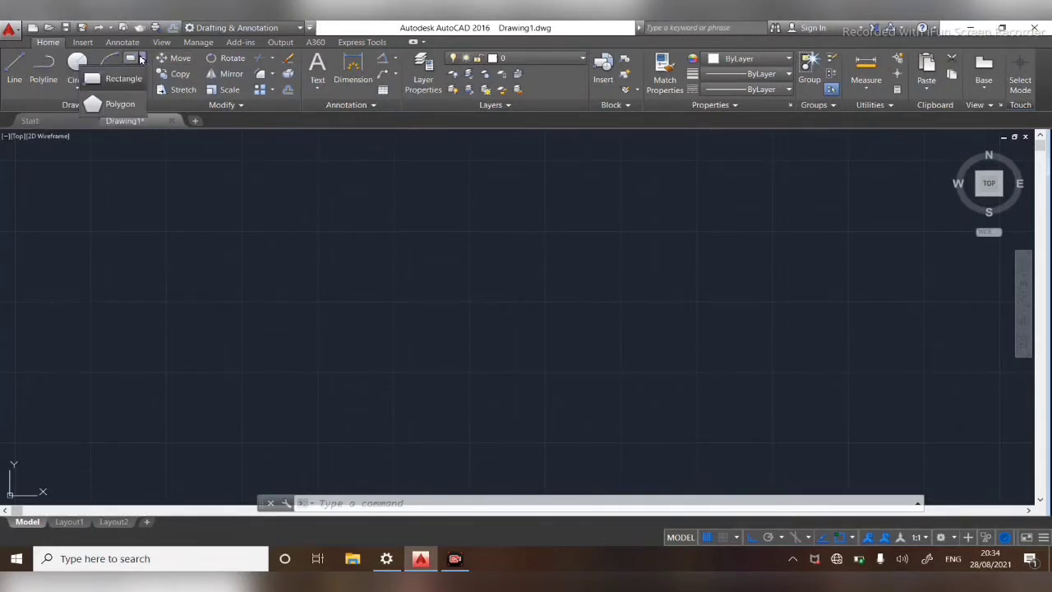
left_click(117, 81)
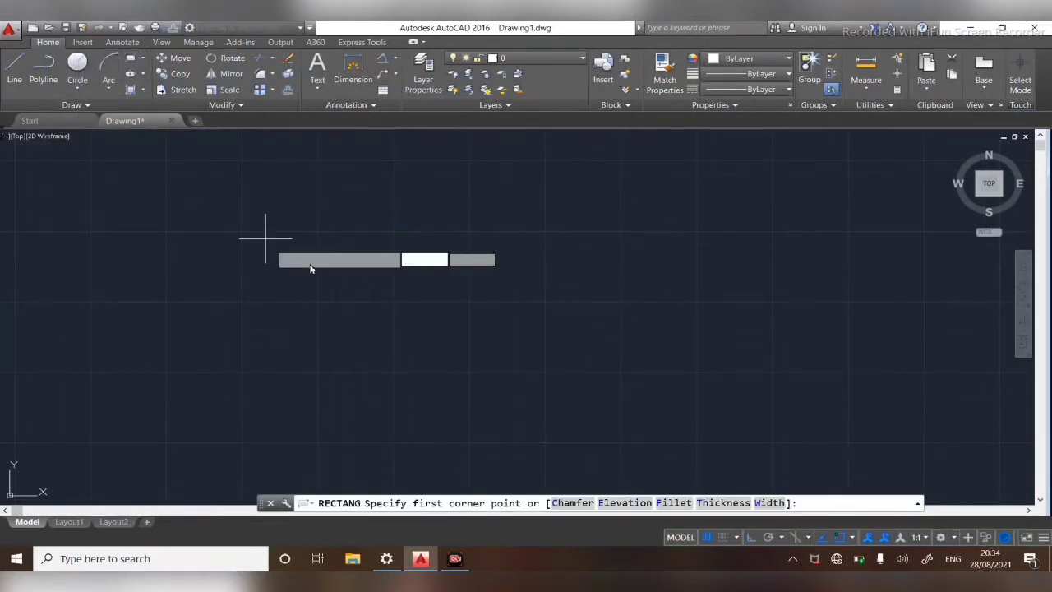
left_click(314, 263)
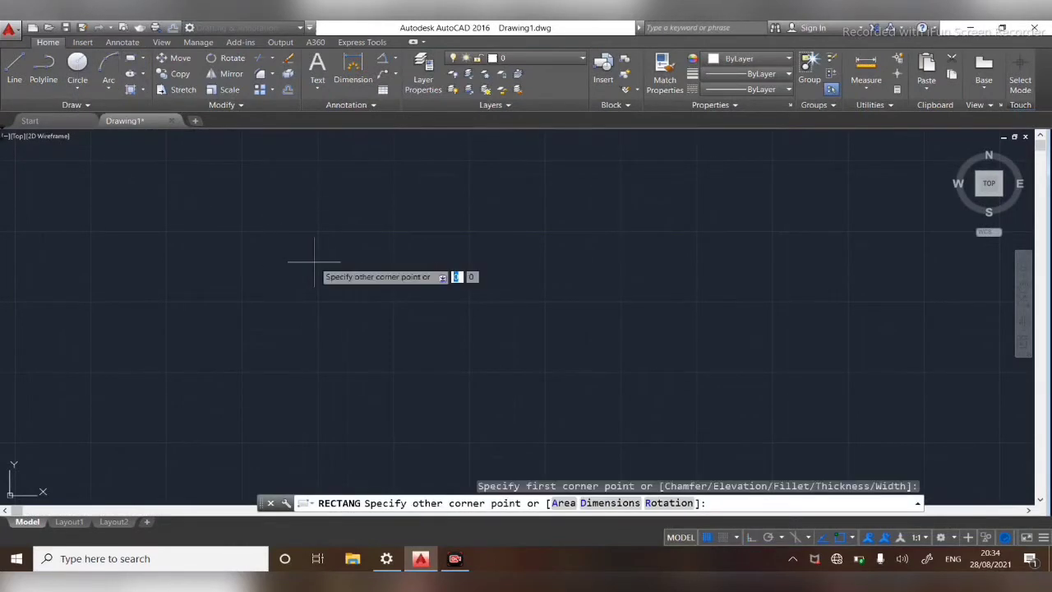
left_click(651, 354)
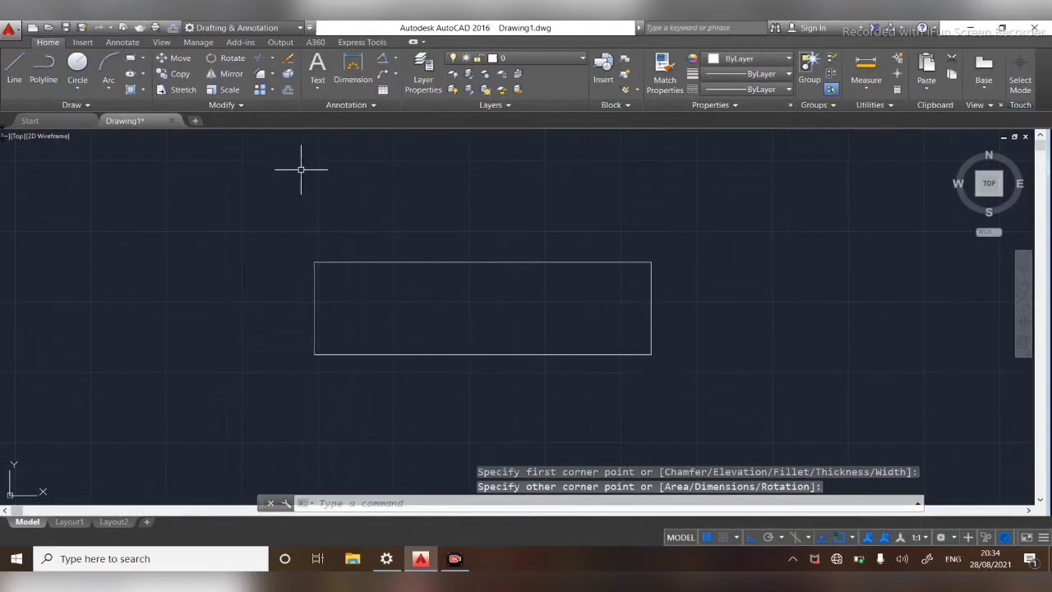
Step: Fillet the rectangle's lower-right corner with a radius of 15
left_click(272, 75)
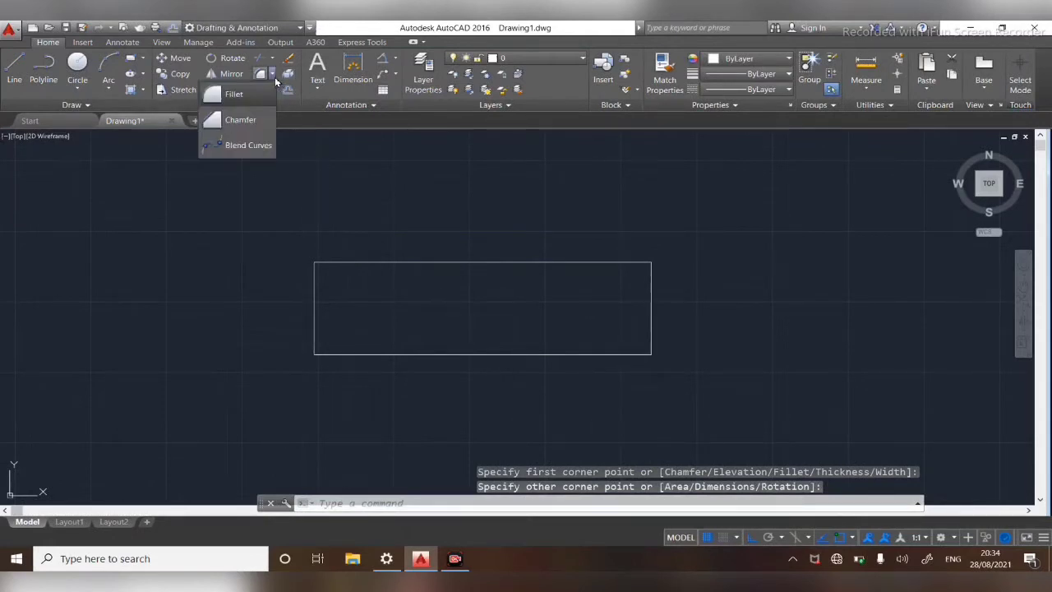
left_click(235, 95)
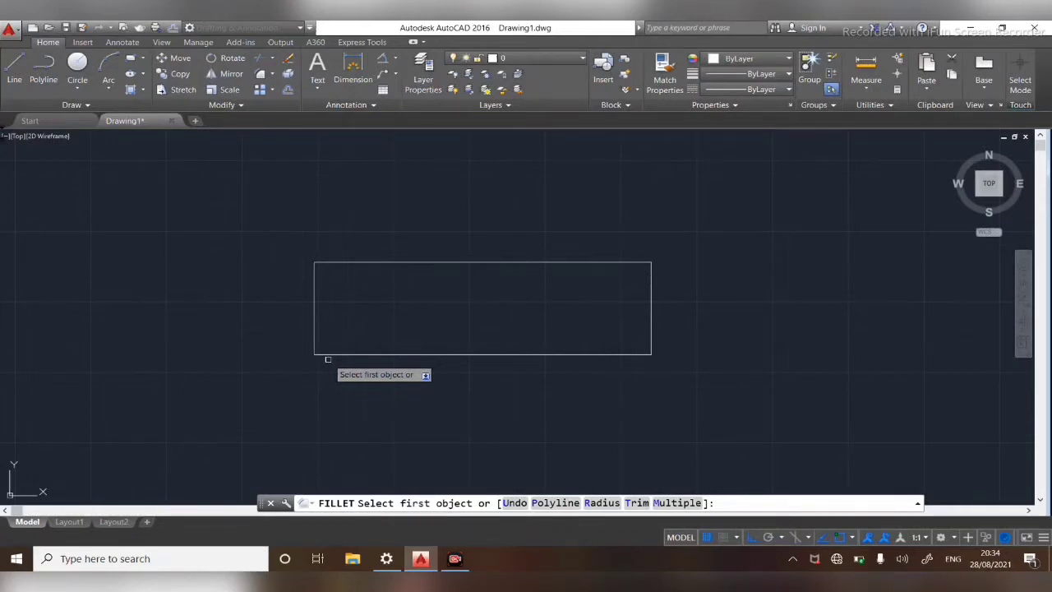
left_click(600, 502)
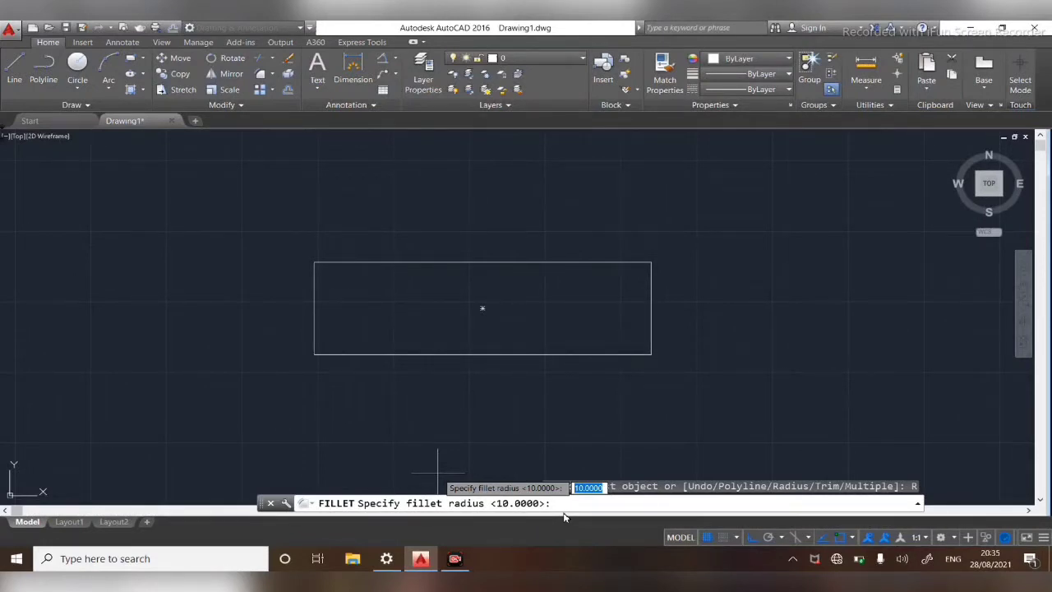
type("10")
key("Return")
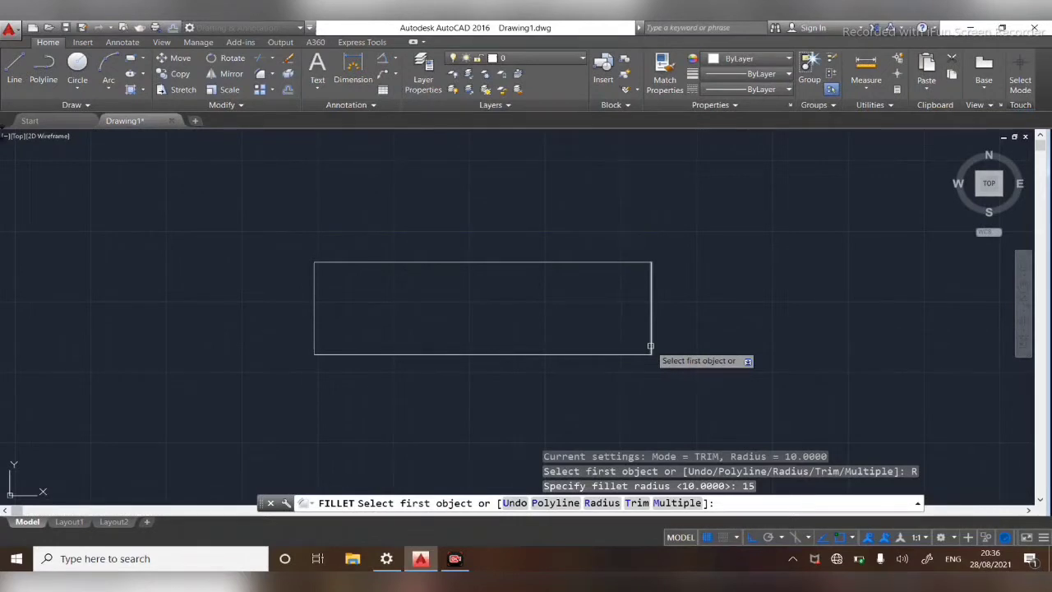
left_click(650, 346)
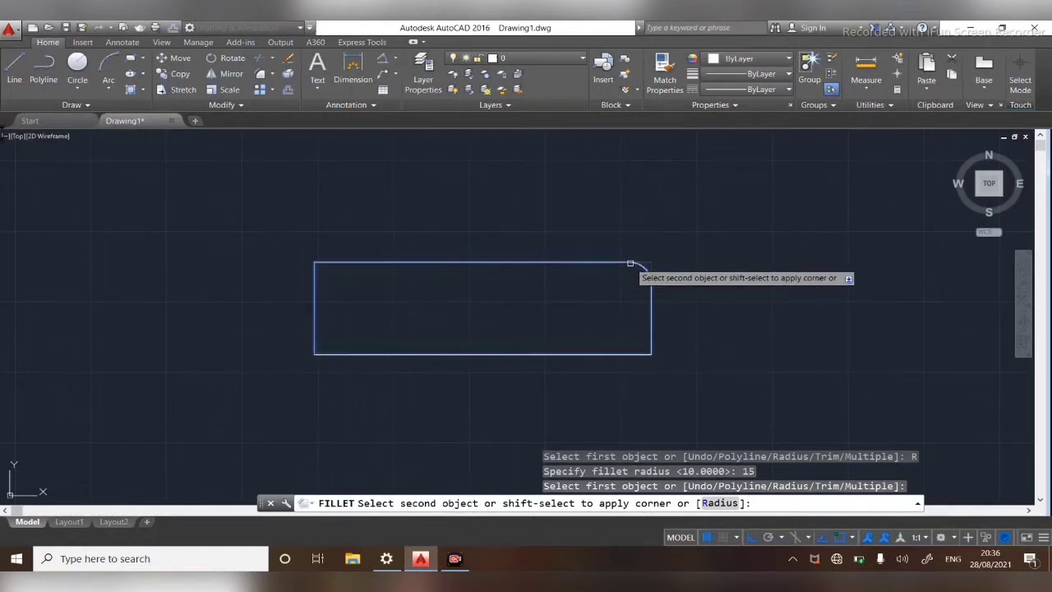
left_click(629, 355)
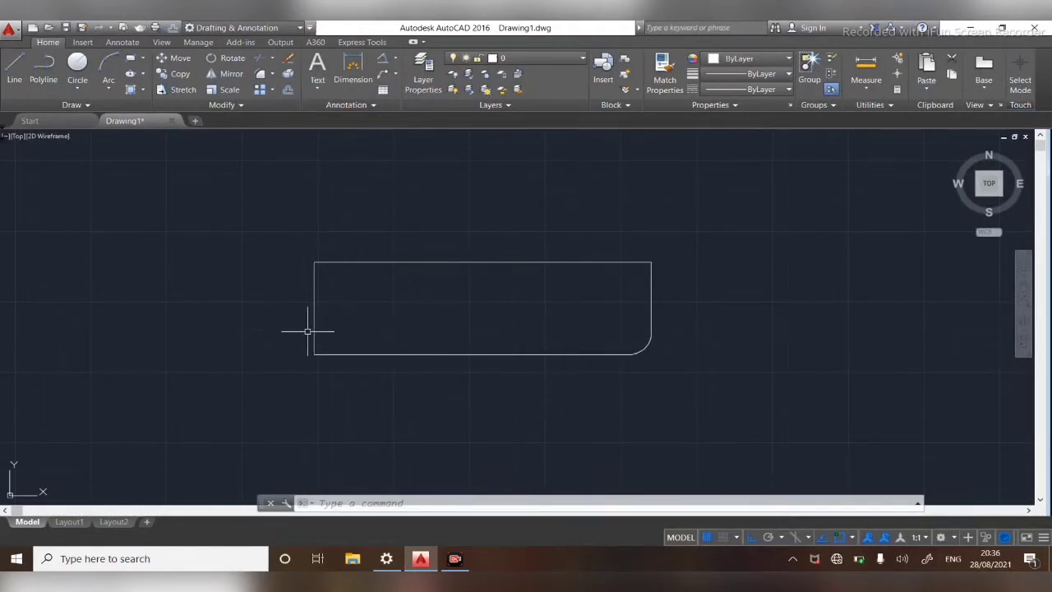
Step: Fillet the rectangle's upper-right corner with a radius of 12
left_click(272, 74)
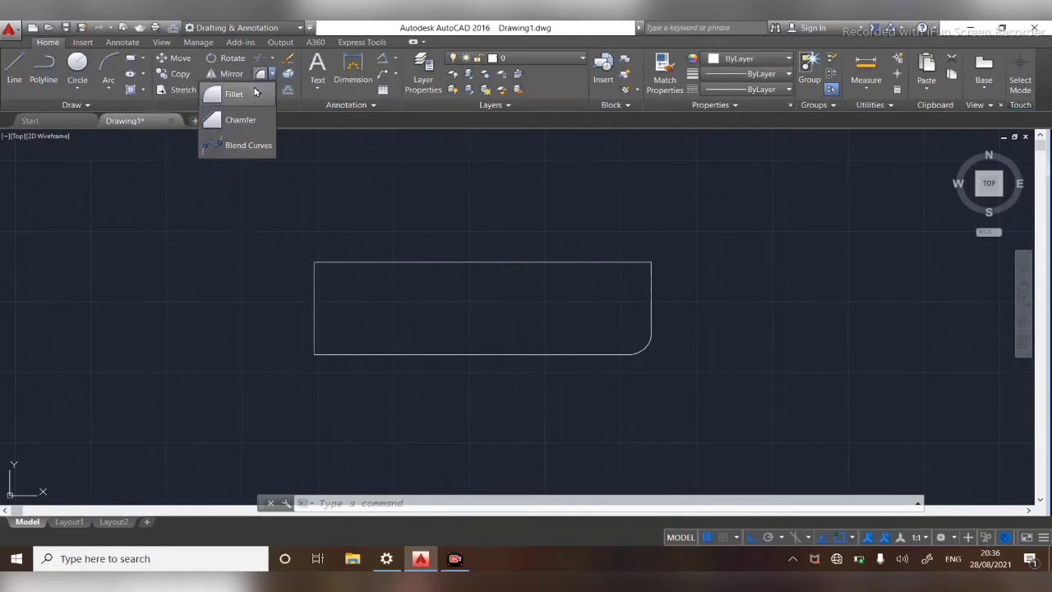
left_click(256, 93)
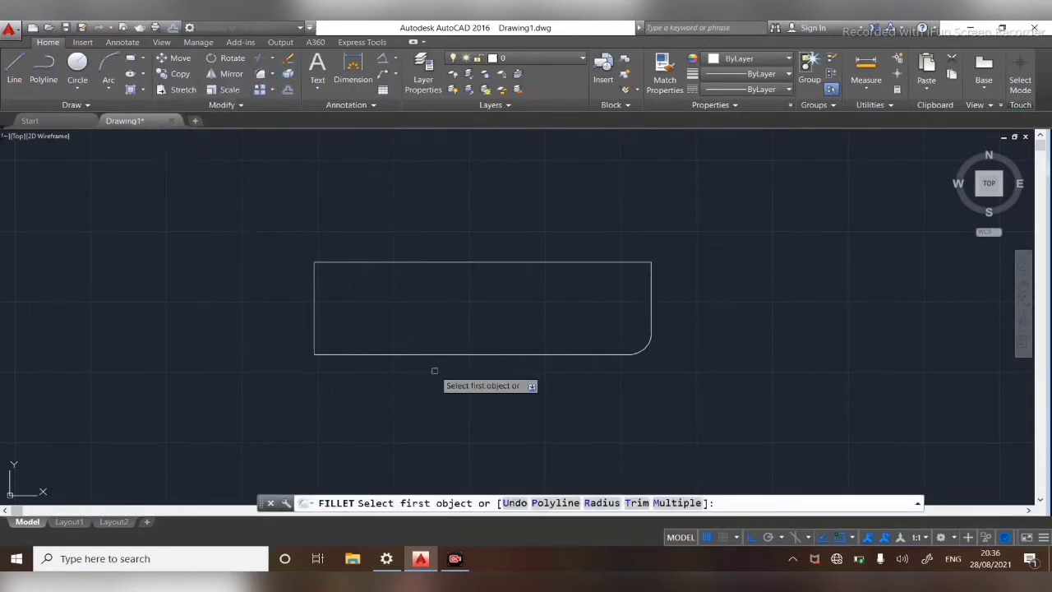
left_click(605, 502)
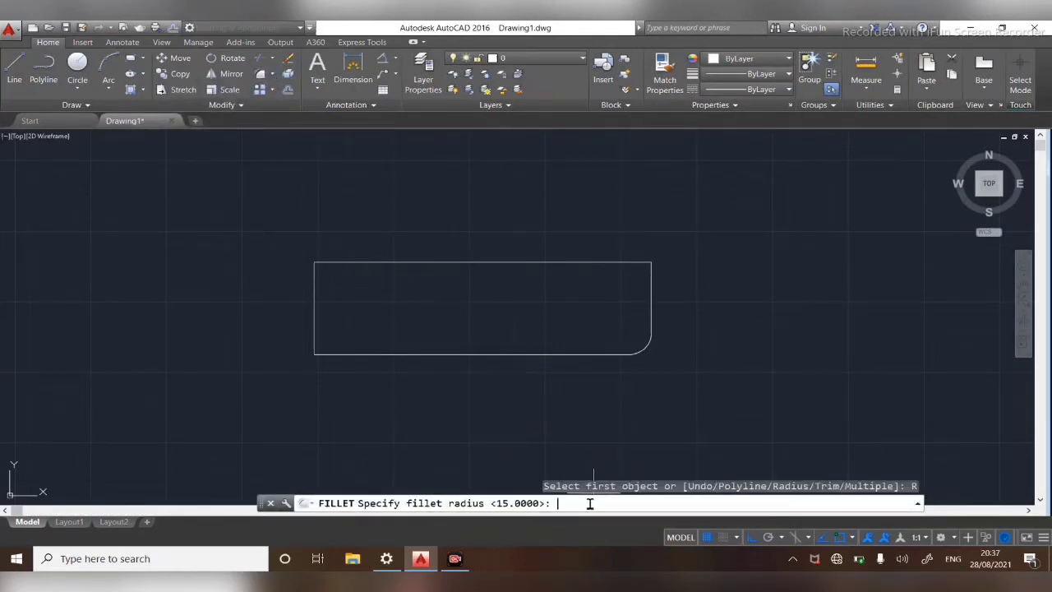
type("12")
key("Return")
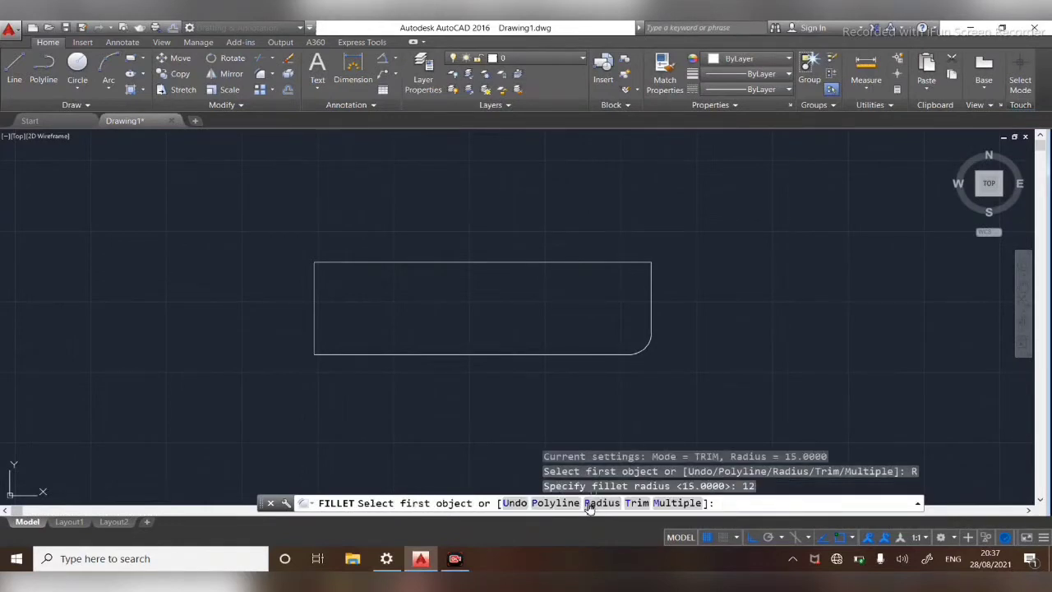
left_click(652, 276)
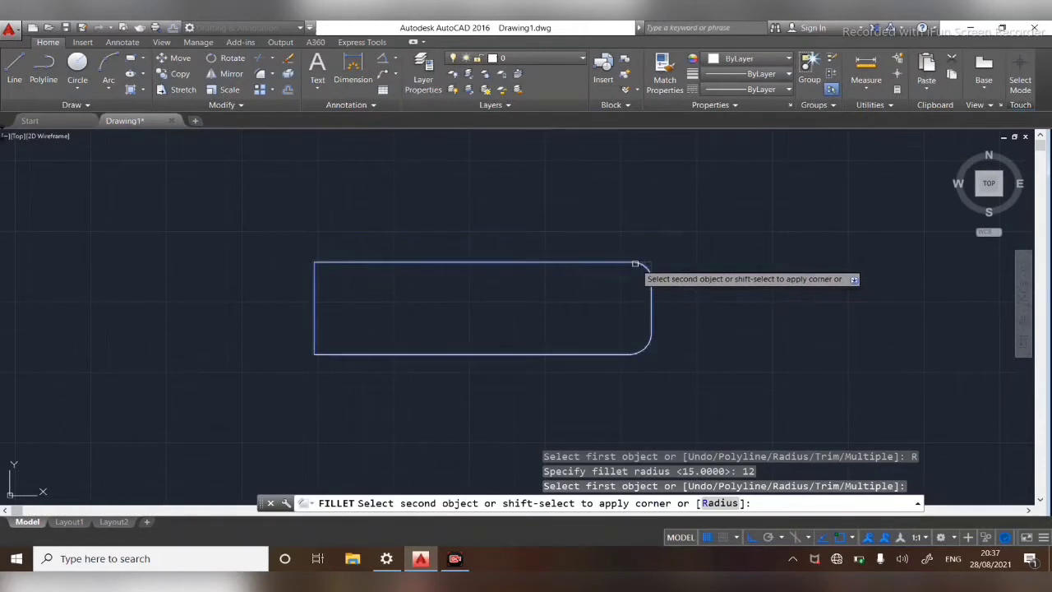
left_click(634, 264)
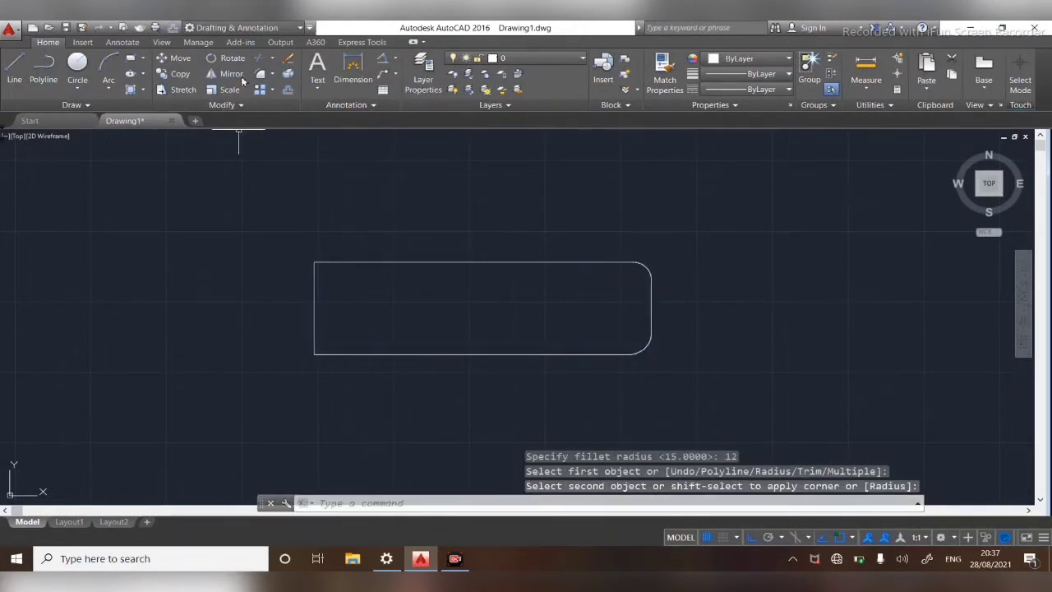
Step: Fillet the rectangle's upper-left corner with a radius of 12
left_click(273, 74)
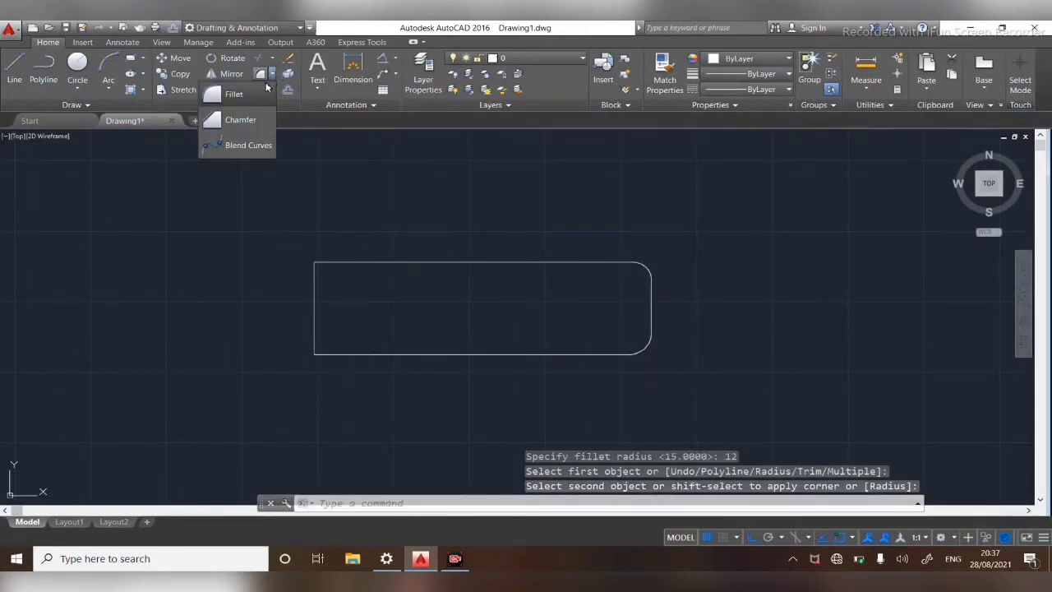
left_click(250, 95)
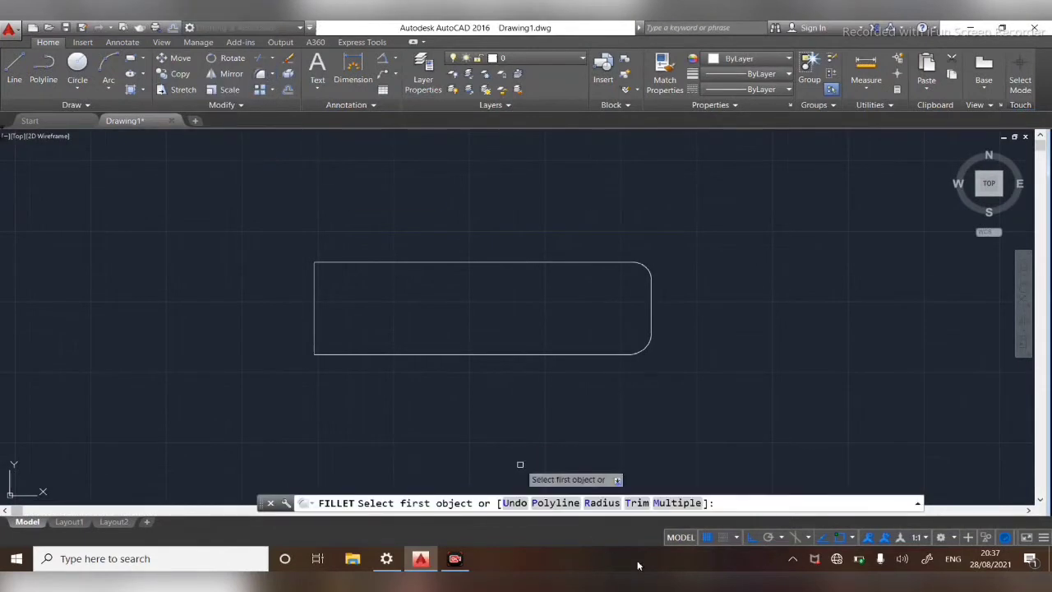
left_click(602, 502)
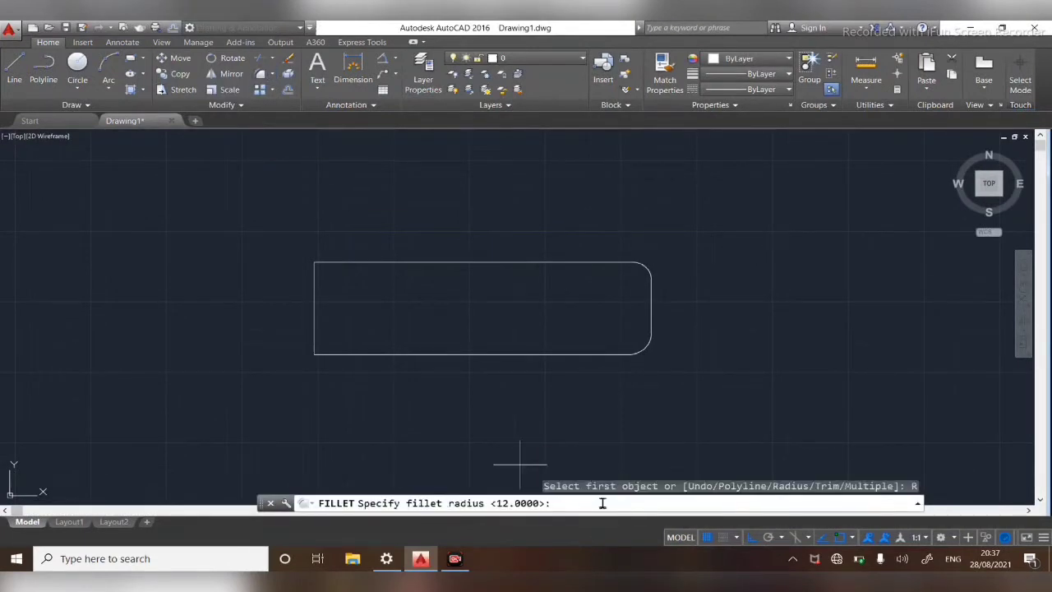
type("12")
key("Return")
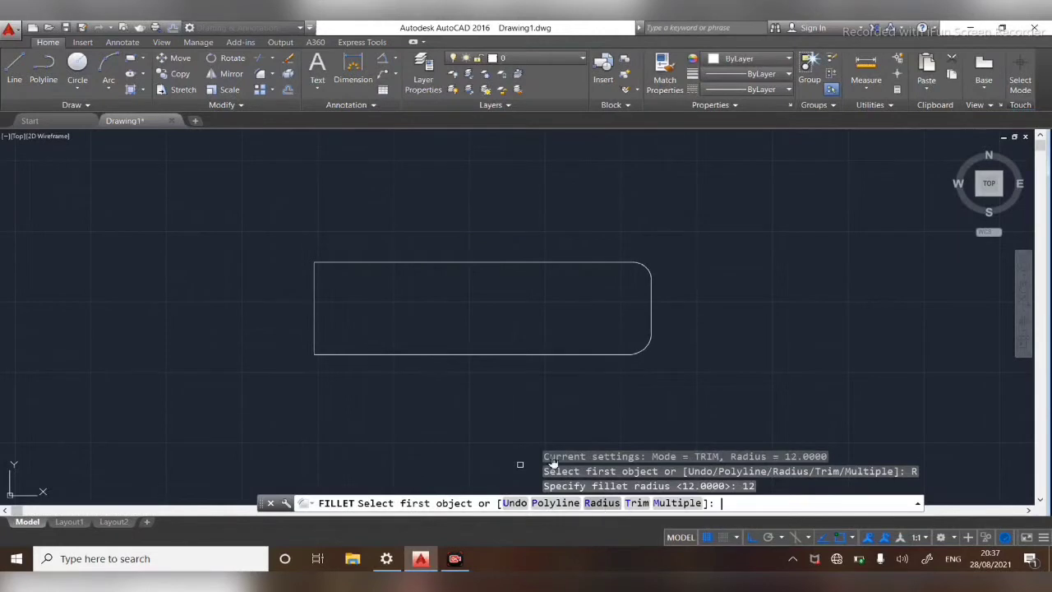
left_click(338, 263)
left_click(313, 273)
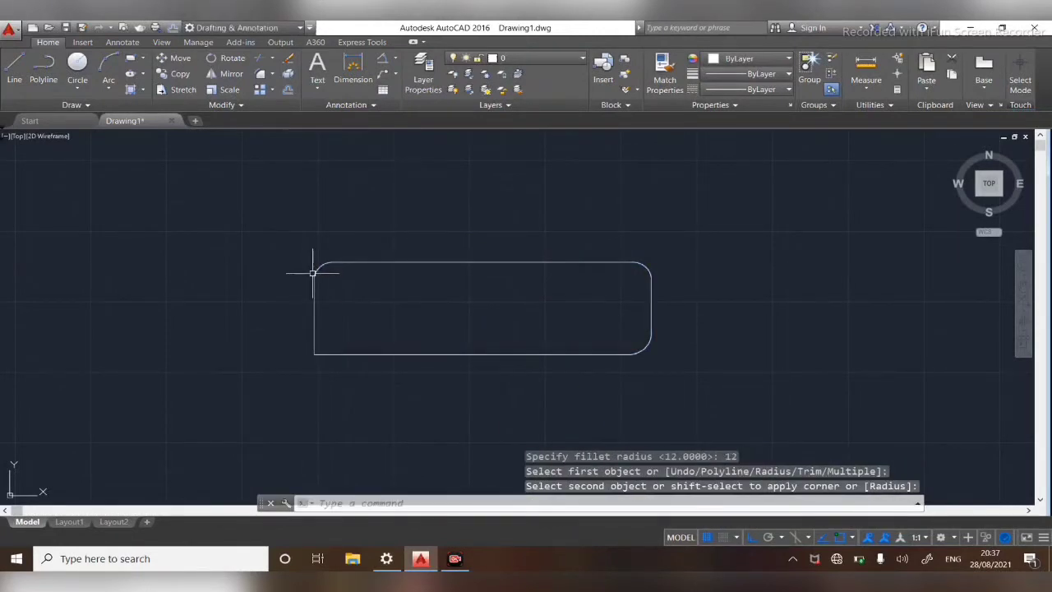
Step: Fillet the remaining sharp corner at the rectangle's lower left, accepting the default radius of 12
left_click(272, 73)
left_click(258, 94)
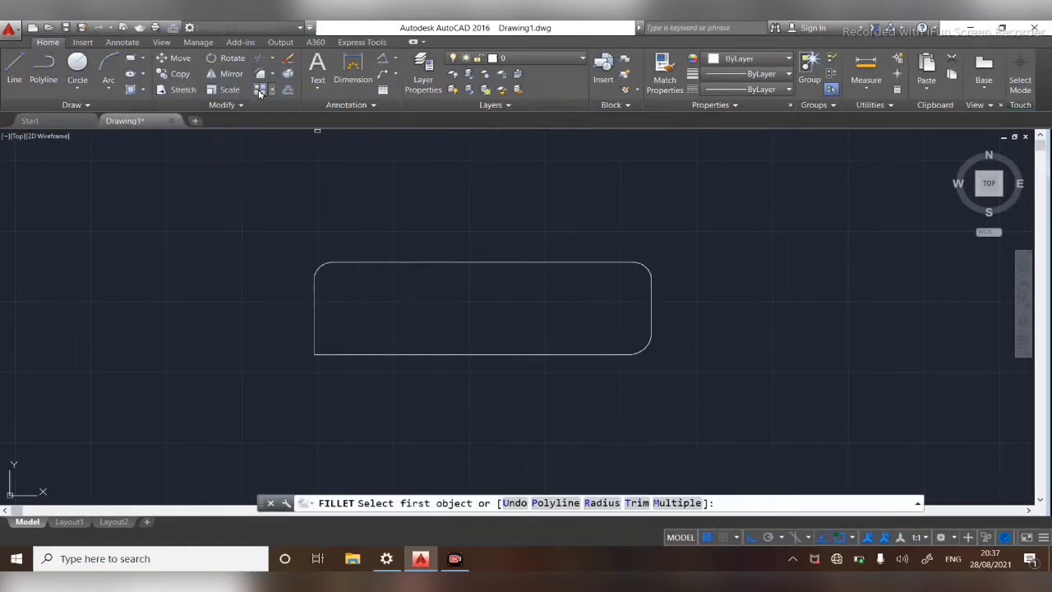
left_click(603, 503)
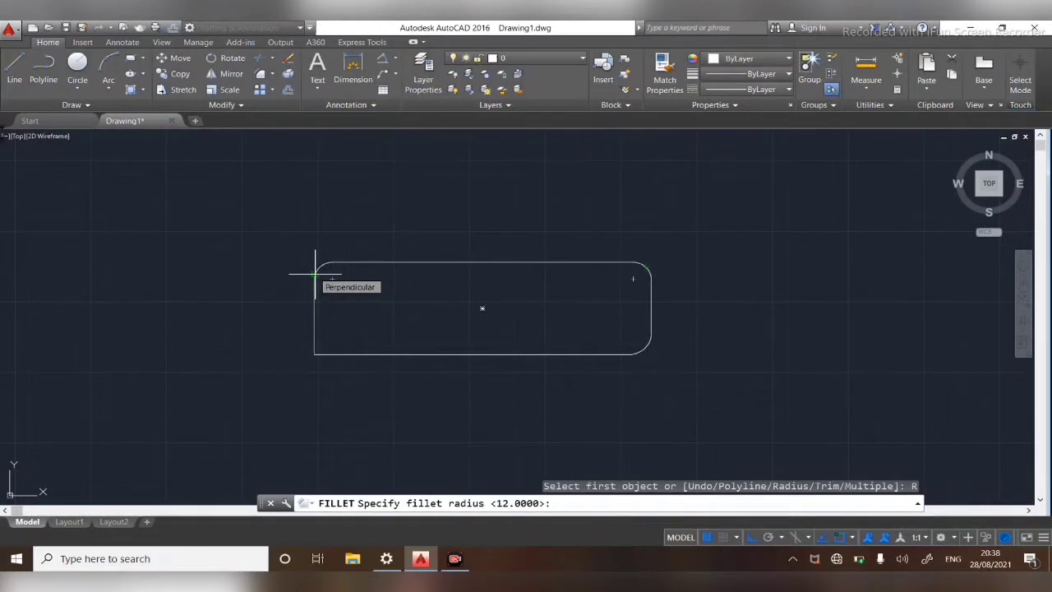
key("Return")
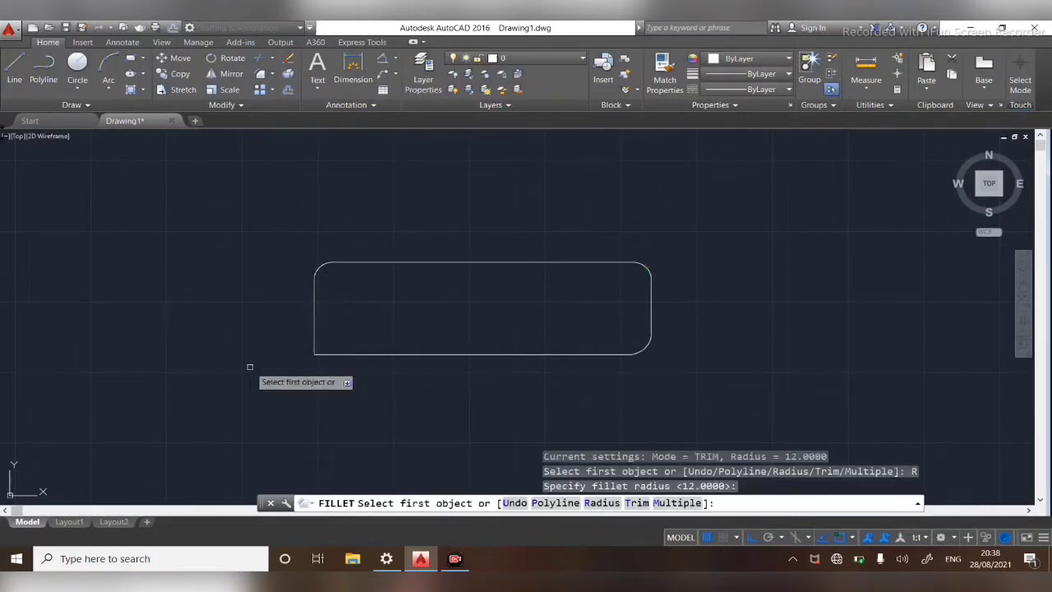
left_click(311, 324)
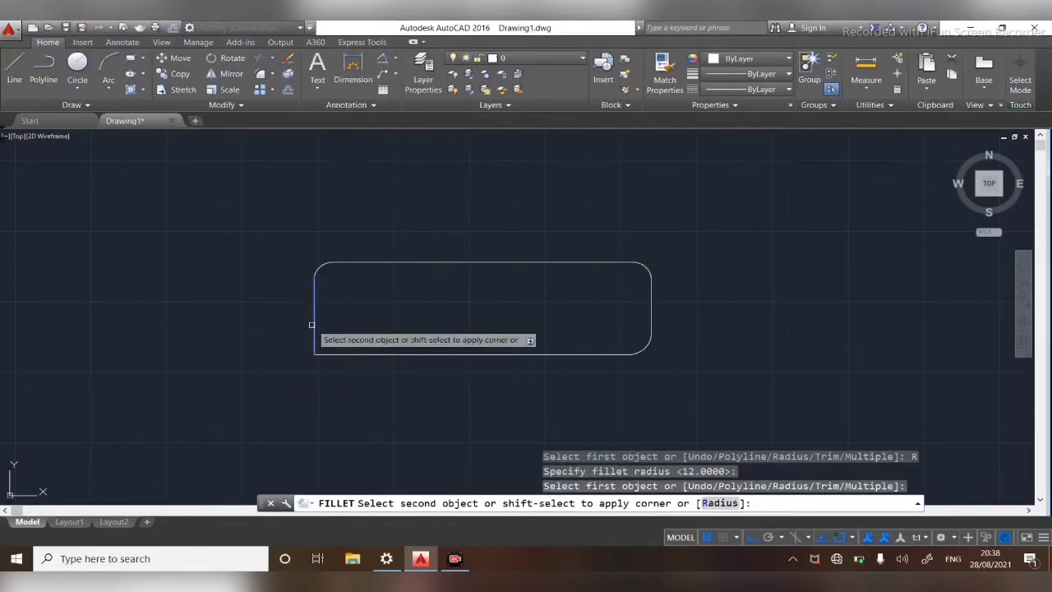
left_click(344, 357)
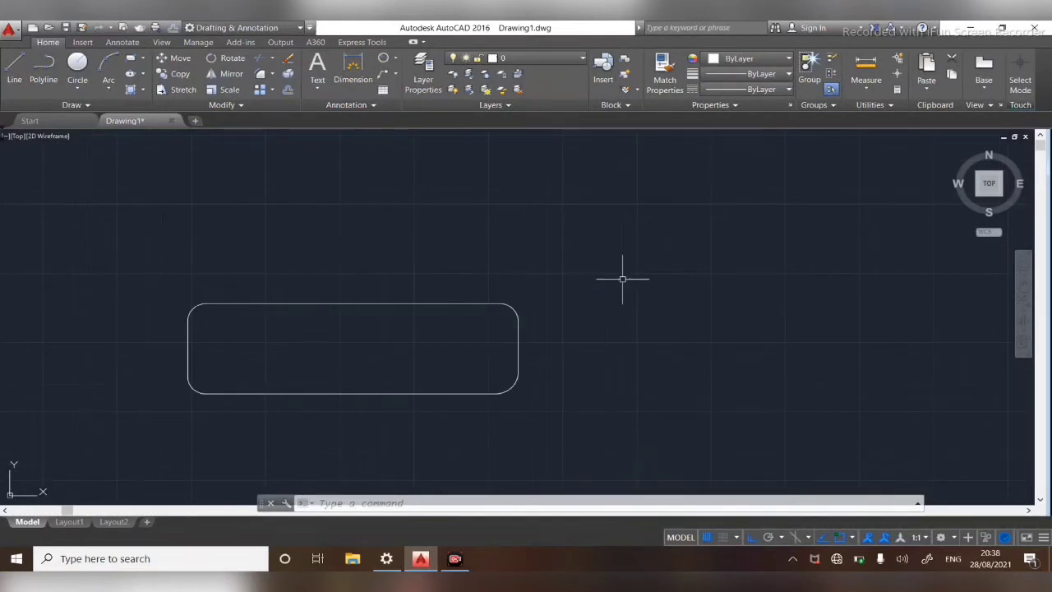
Step: Add a radius dimension to the rectangle's upper-right corner arc, placed just outside the corner
left_click(396, 58)
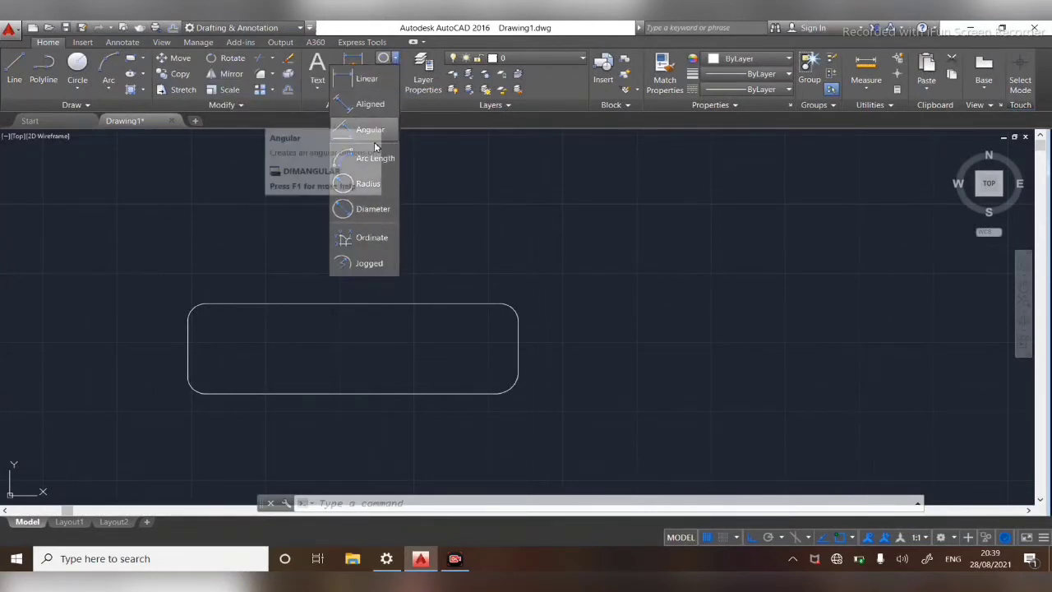
left_click(368, 183)
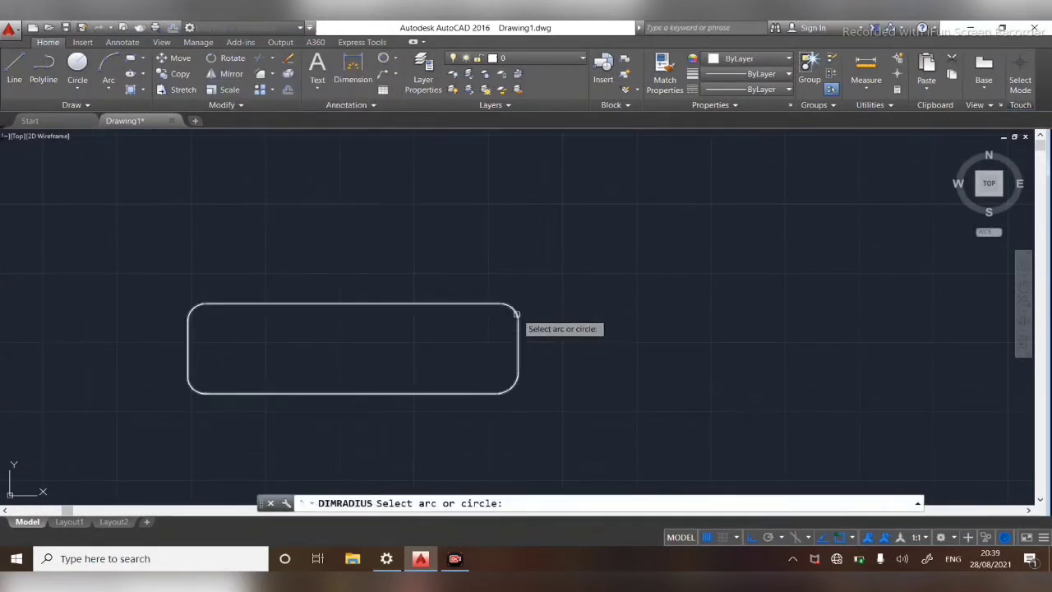
left_click(515, 310)
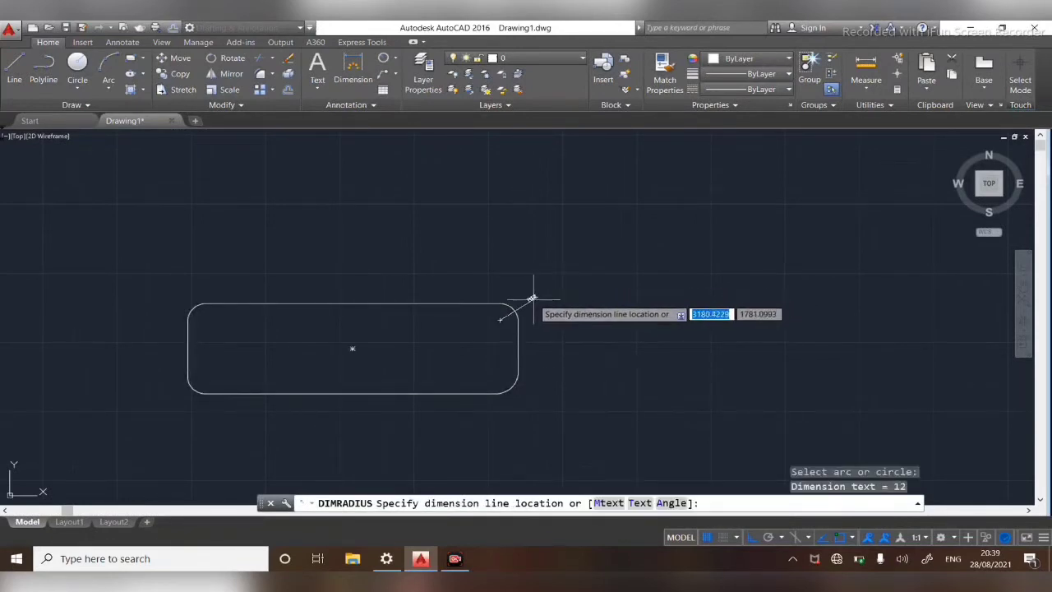
left_click(533, 297)
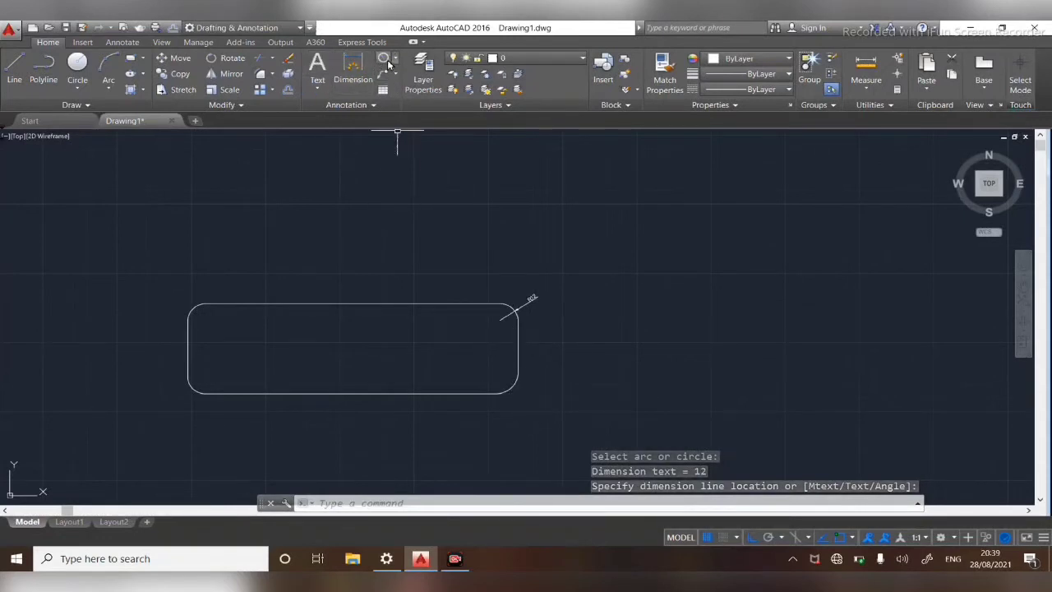
Step: Add a radius dimension to the lower-right corner arc, placed outside below the corner
left_click(384, 60)
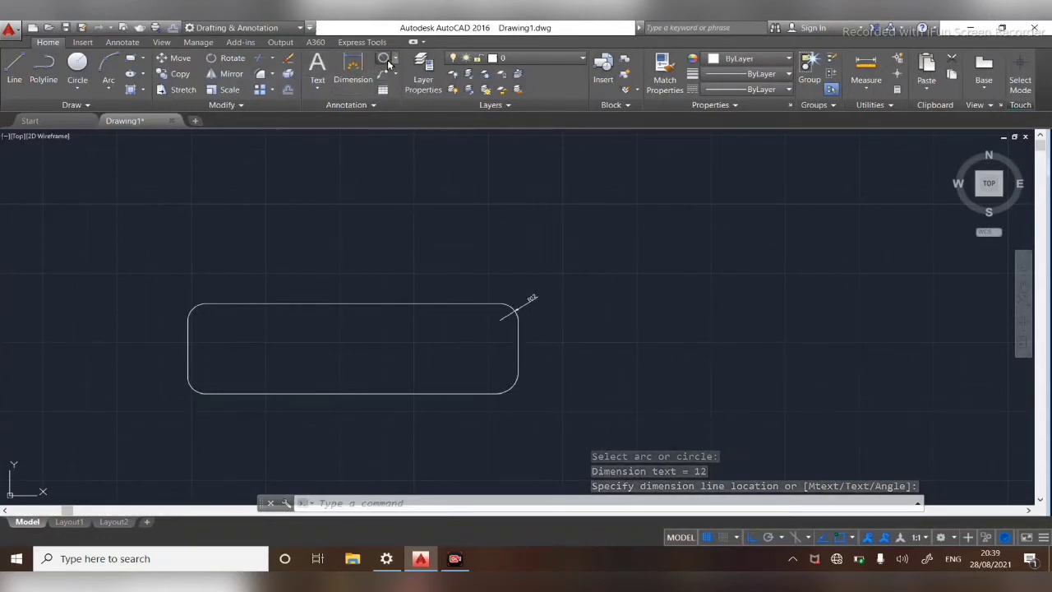
left_click(506, 387)
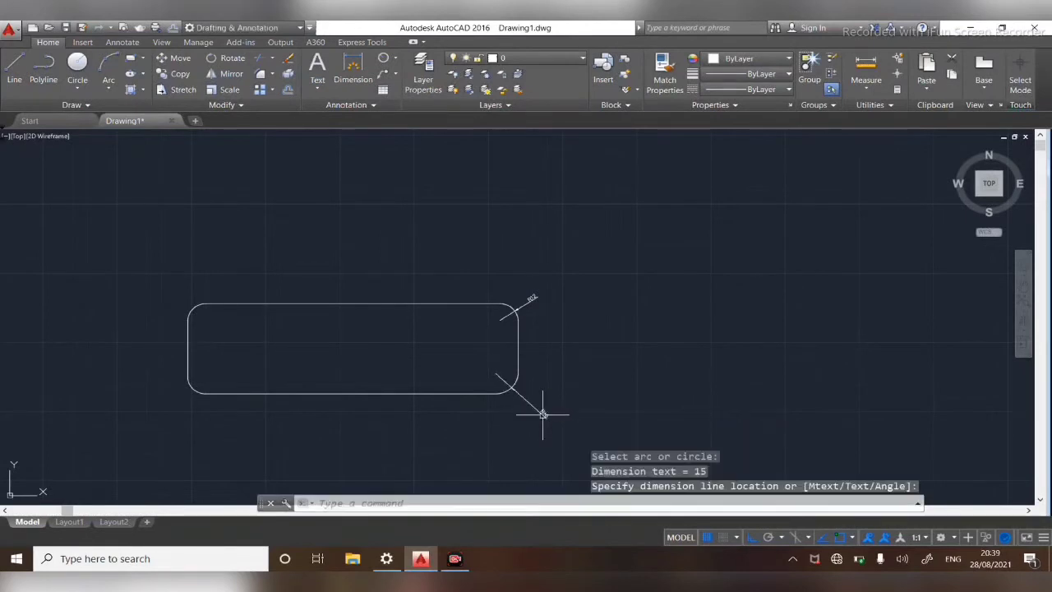
left_click(542, 413)
Step: Add a radius dimension to the rectangle's upper-left corner arc, placed just outside the corner
left_click(386, 62)
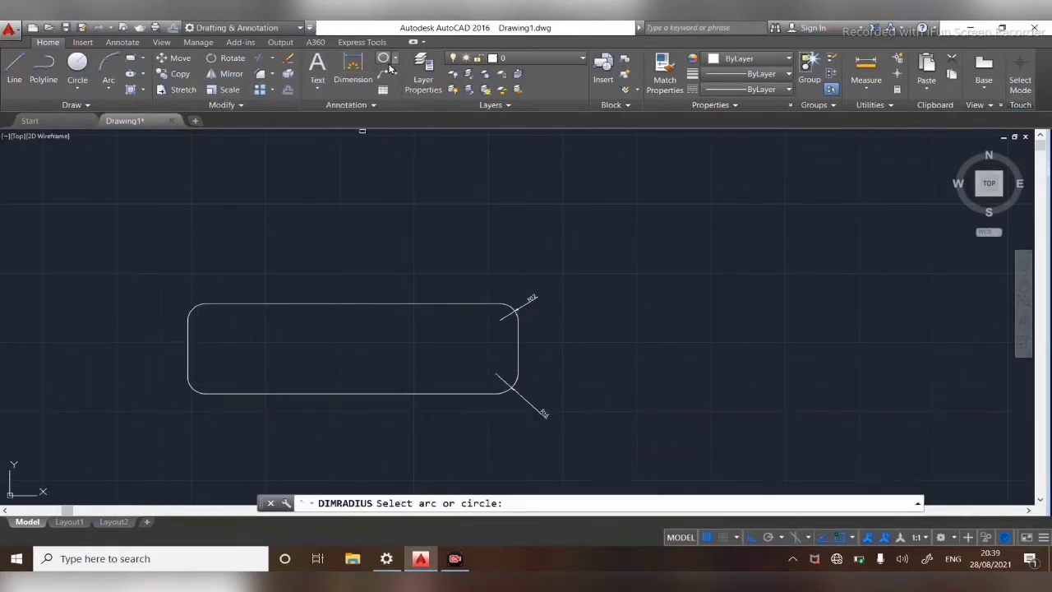
left_click(191, 310)
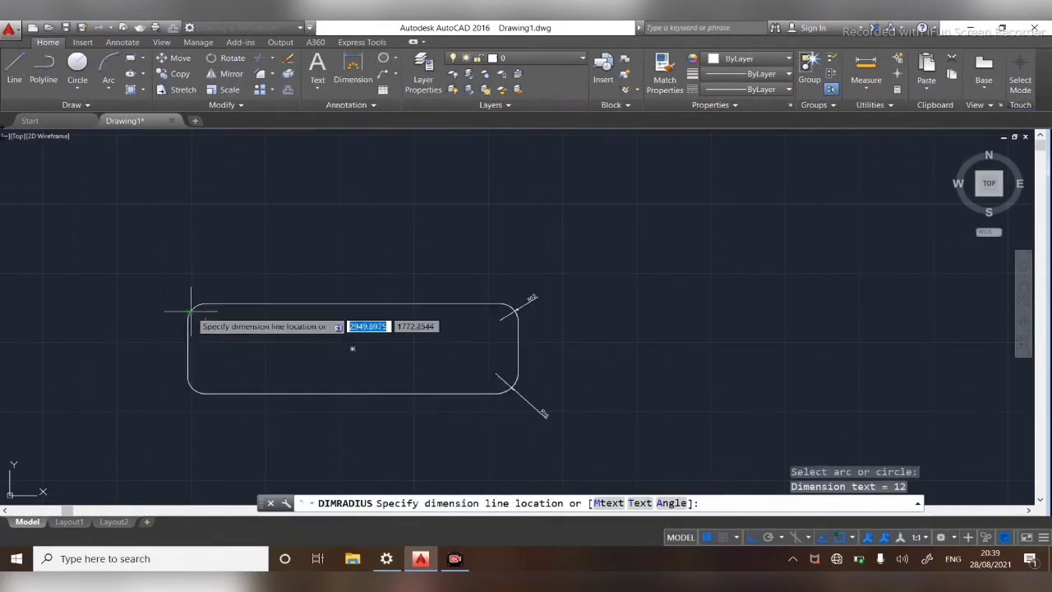
left_click(168, 301)
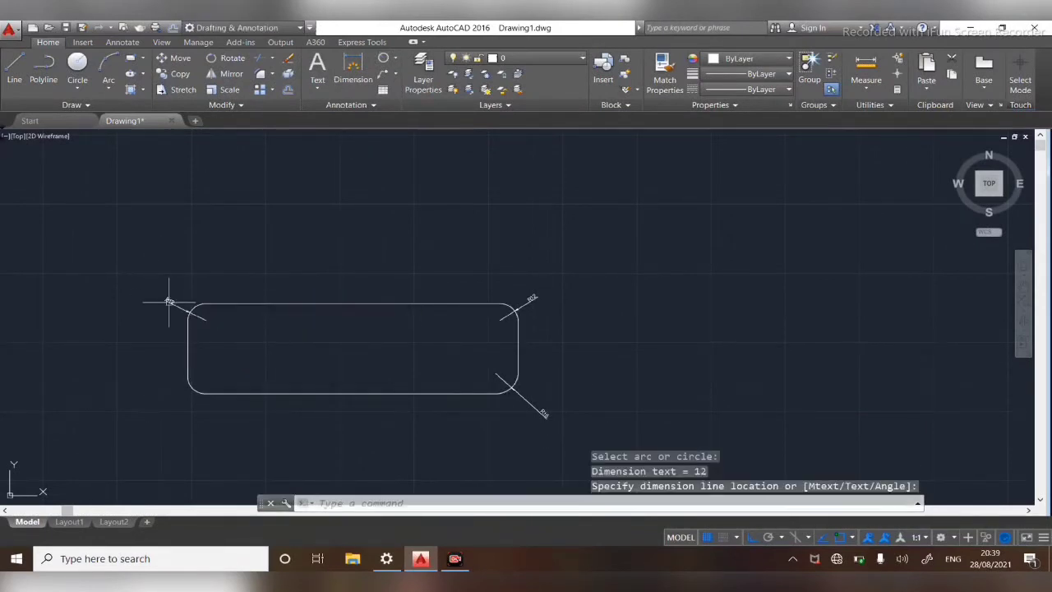
Step: Add a radius dimension to the rectangle's lower-left corner arc, placed outside below the corner
left_click(383, 59)
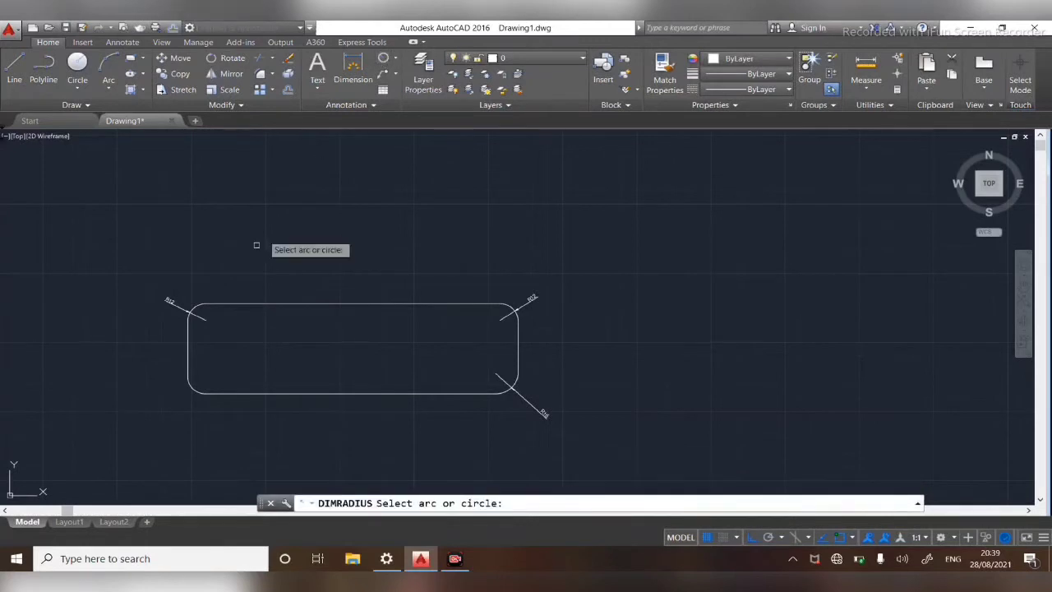
left_click(193, 386)
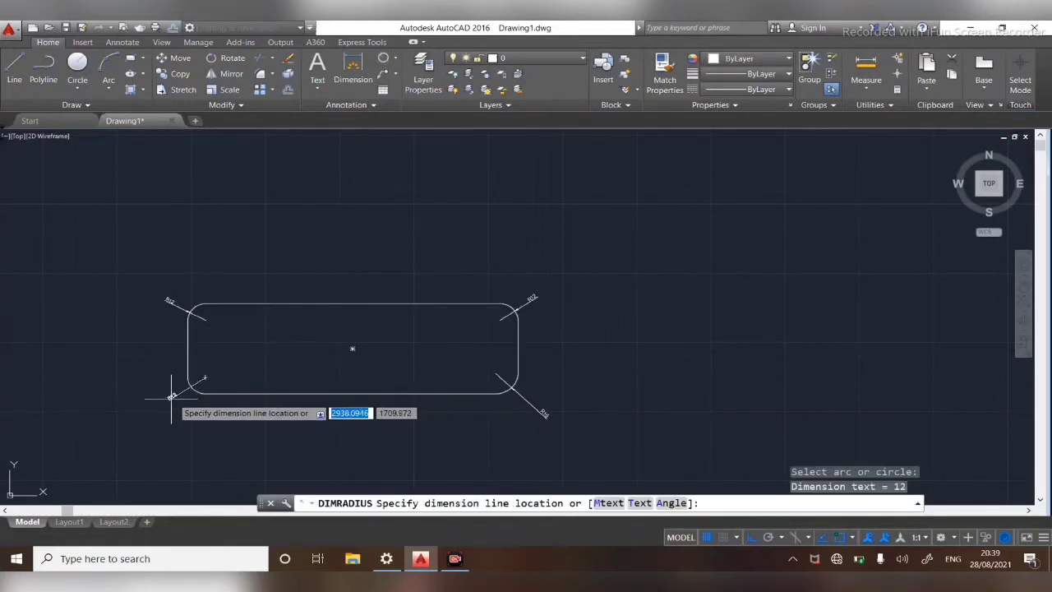
left_click(161, 399)
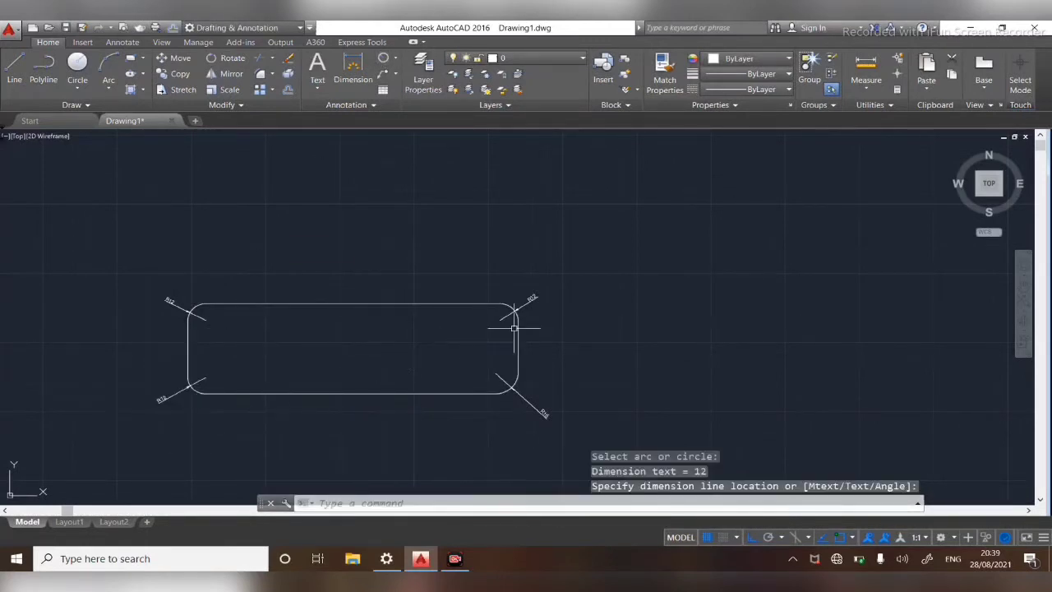
Step: Examine the radius dimensions at all four filleted corners of the rectangle up close
scroll(527, 408, "up", 4)
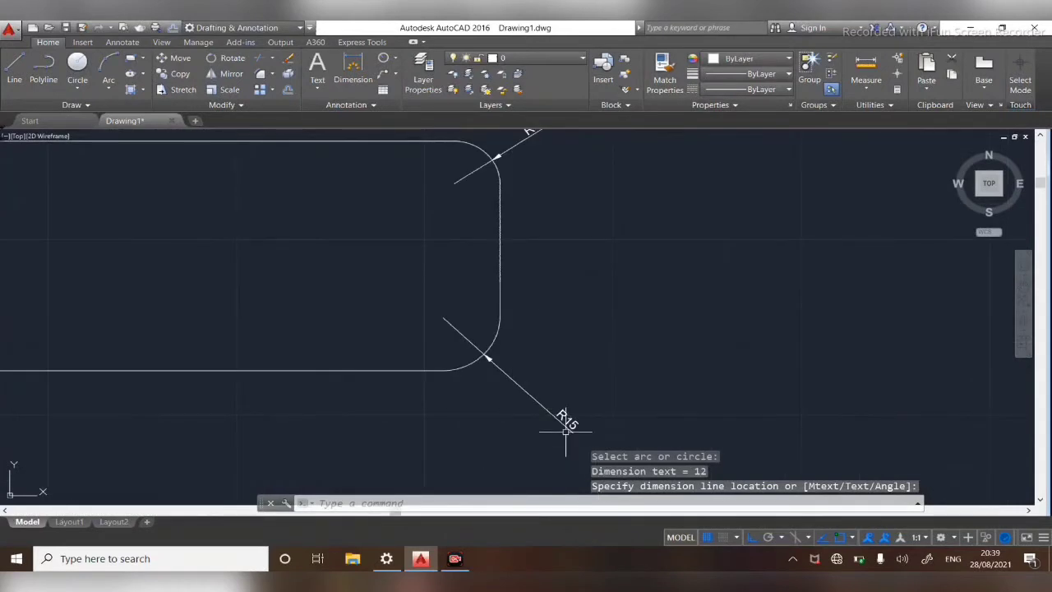
left_click(528, 408)
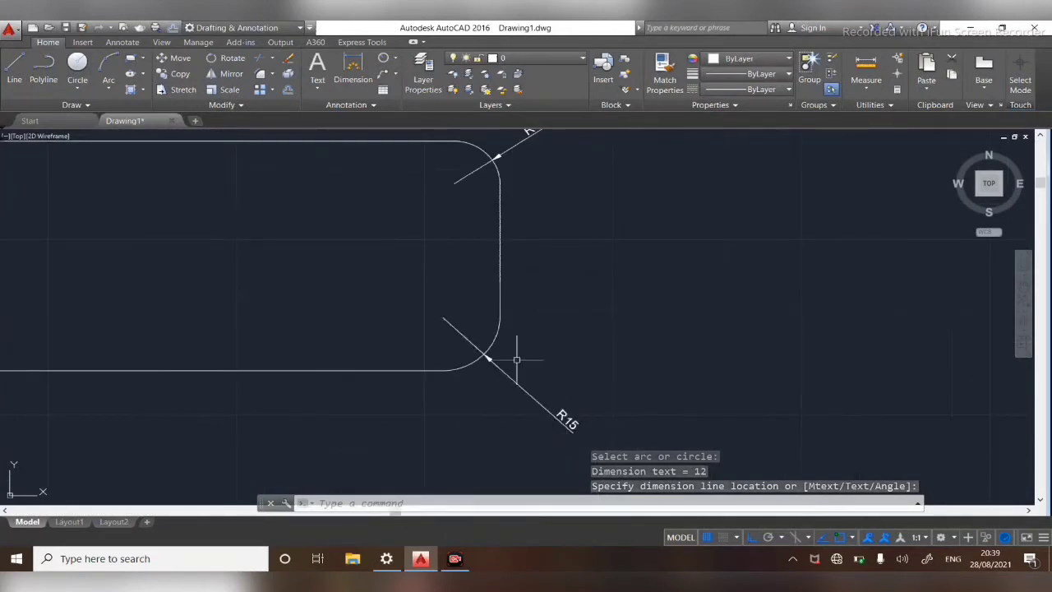
right_click(665, 288)
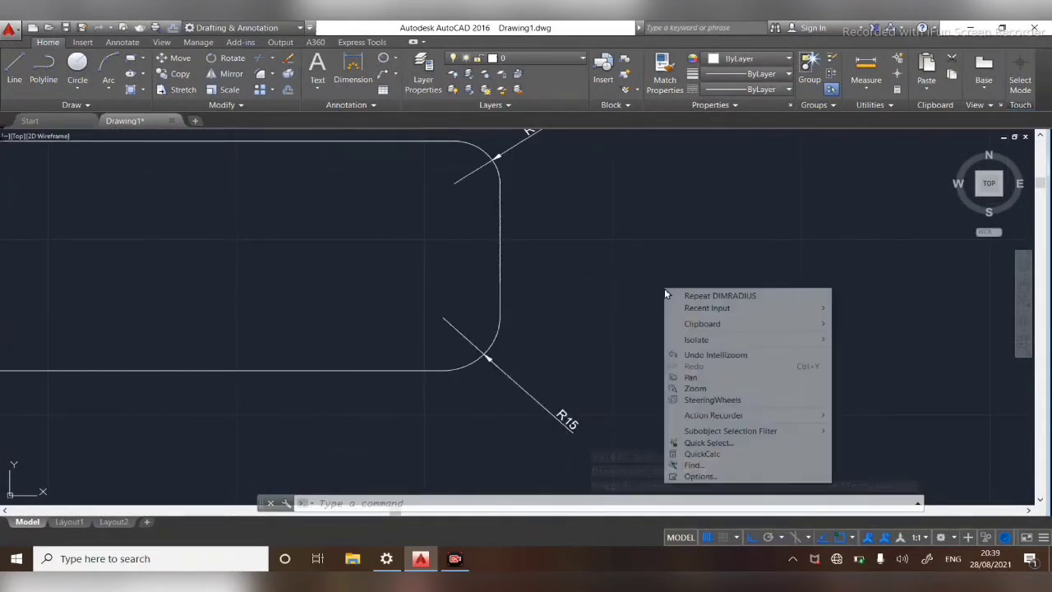
left_click(691, 378)
mouse_move(514, 171)
left_mouse_down()
mouse_move(559, 221)
mouse_move(677, 260)
left_mouse_up()
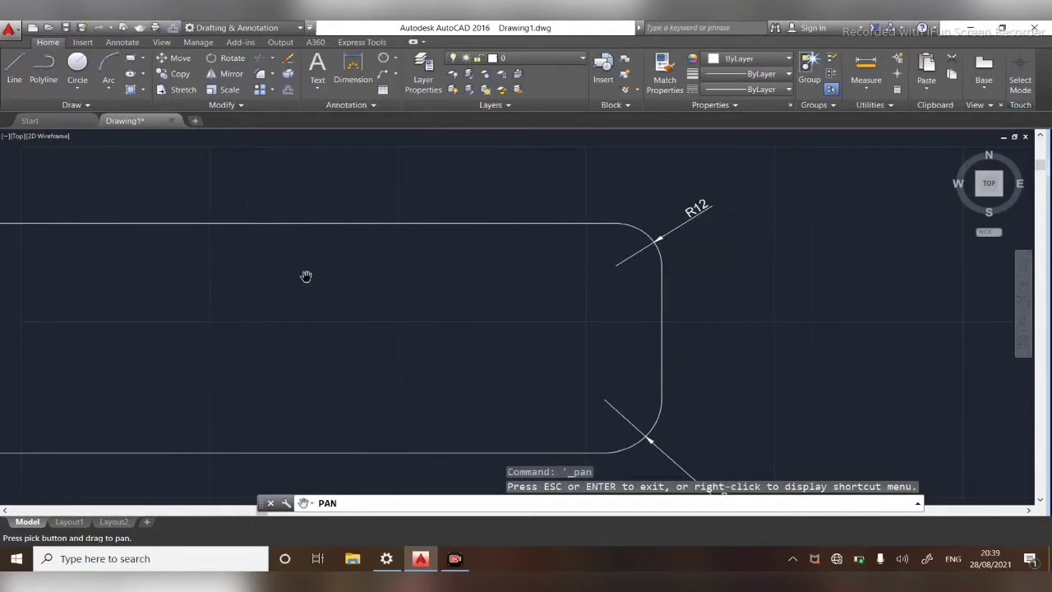
left_click_drag(336, 291, 574, 255)
mouse_move(197, 249)
left_mouse_down()
mouse_move(301, 291)
mouse_move(282, 241)
left_mouse_up()
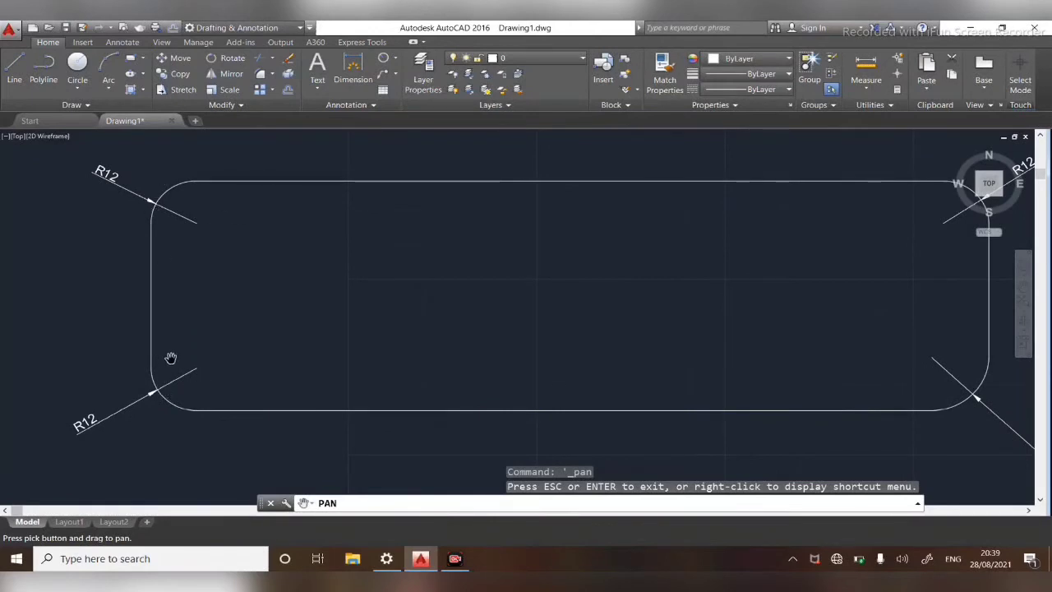
scroll(485, 296, "down", 6)
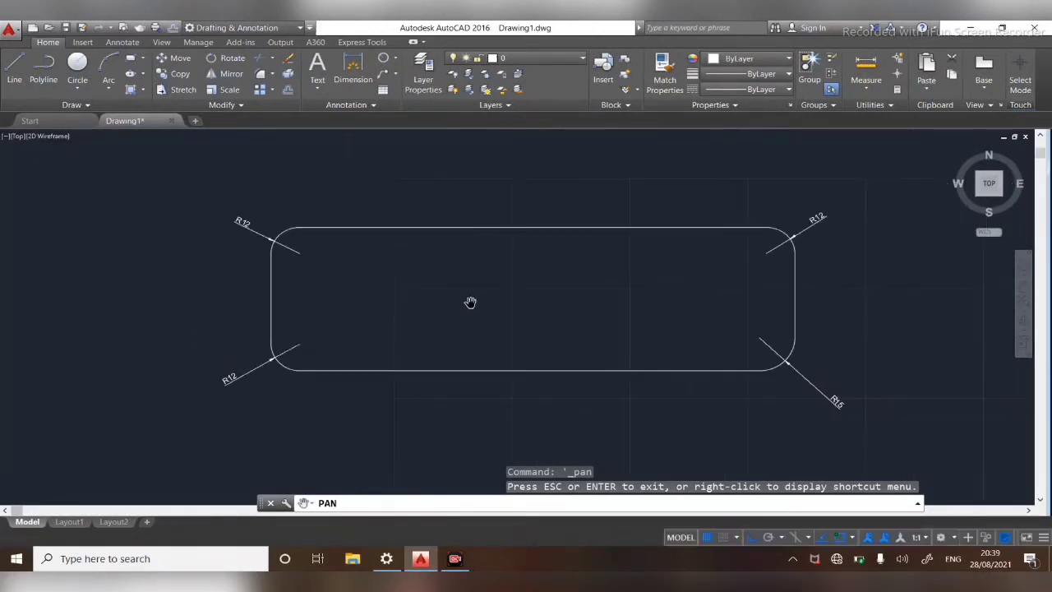
scroll(470, 302, "up", 2)
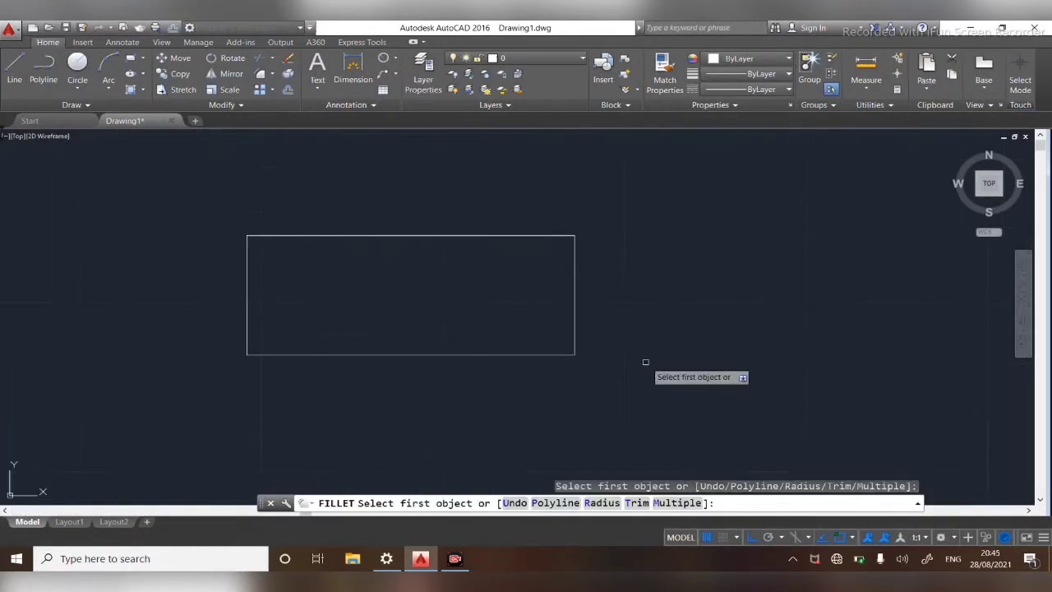
key("Escape")
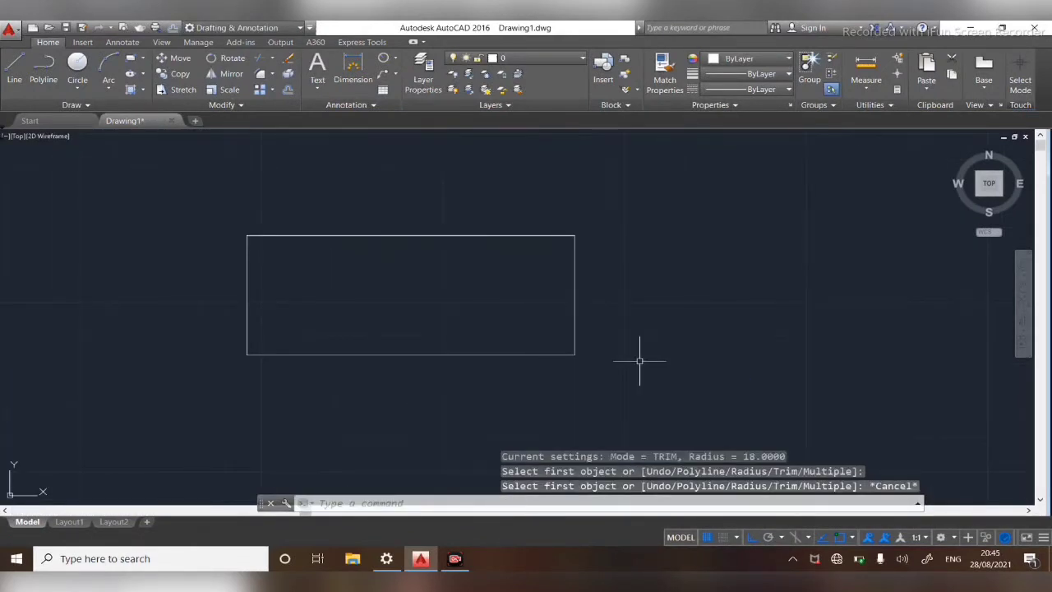
left_click(271, 74)
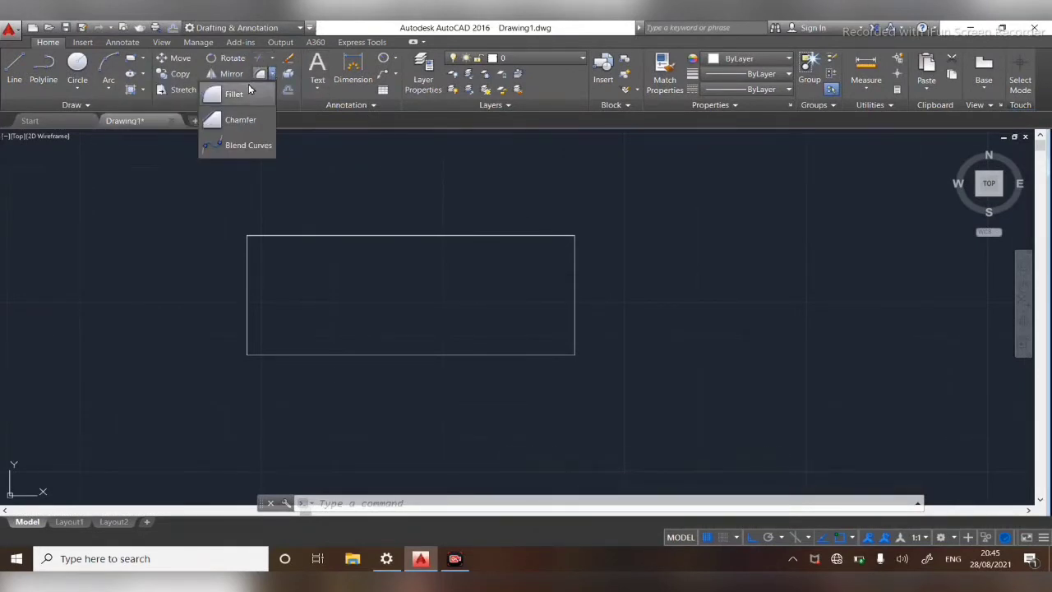
left_click(416, 200)
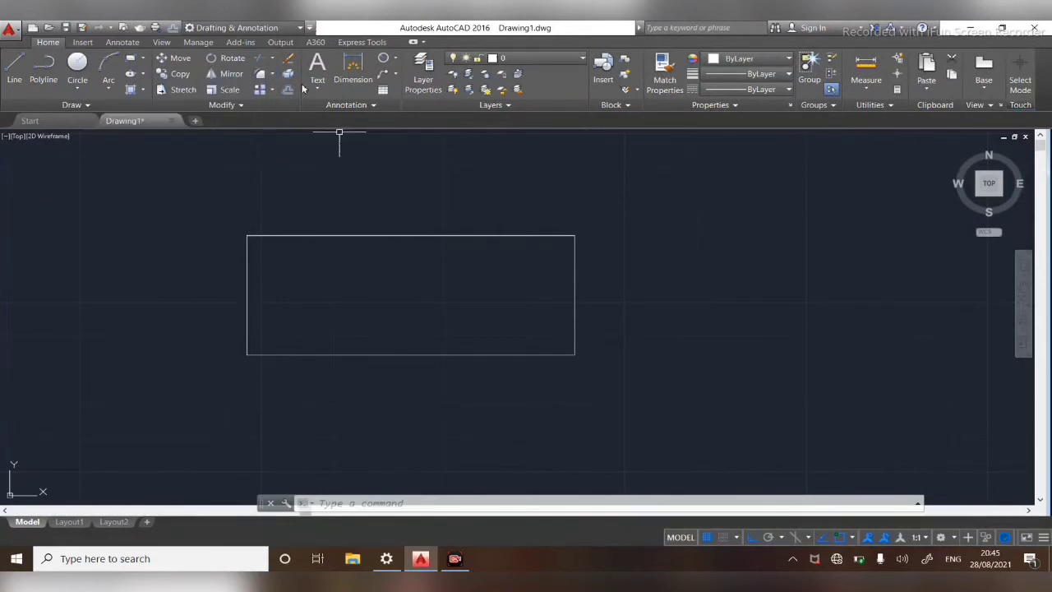
Step: Fillet all four corners of the new rectangle at once with the Polyline option and a radius of 16
left_click(273, 75)
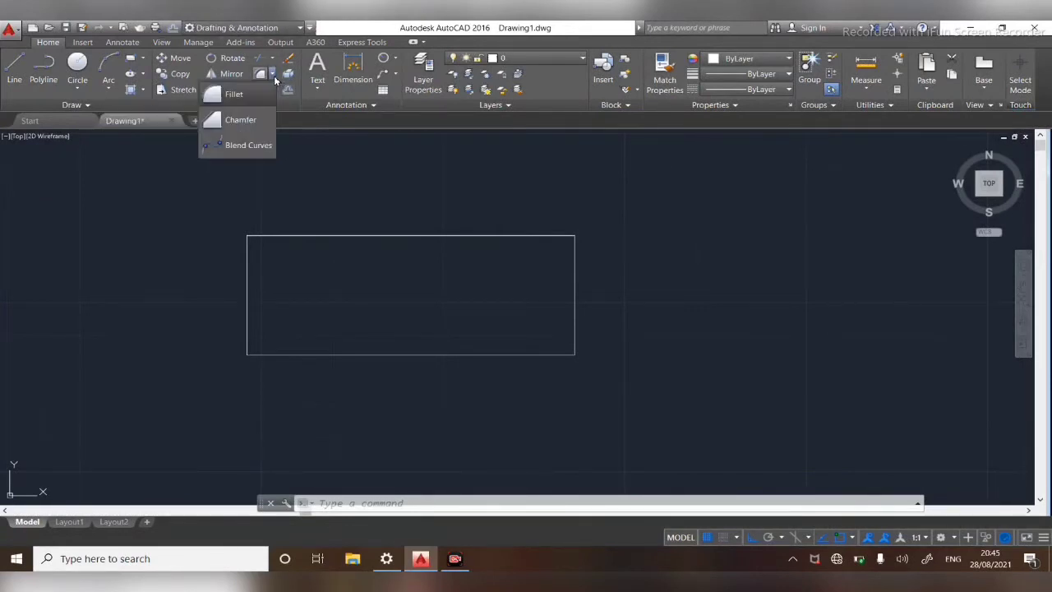
left_click(257, 92)
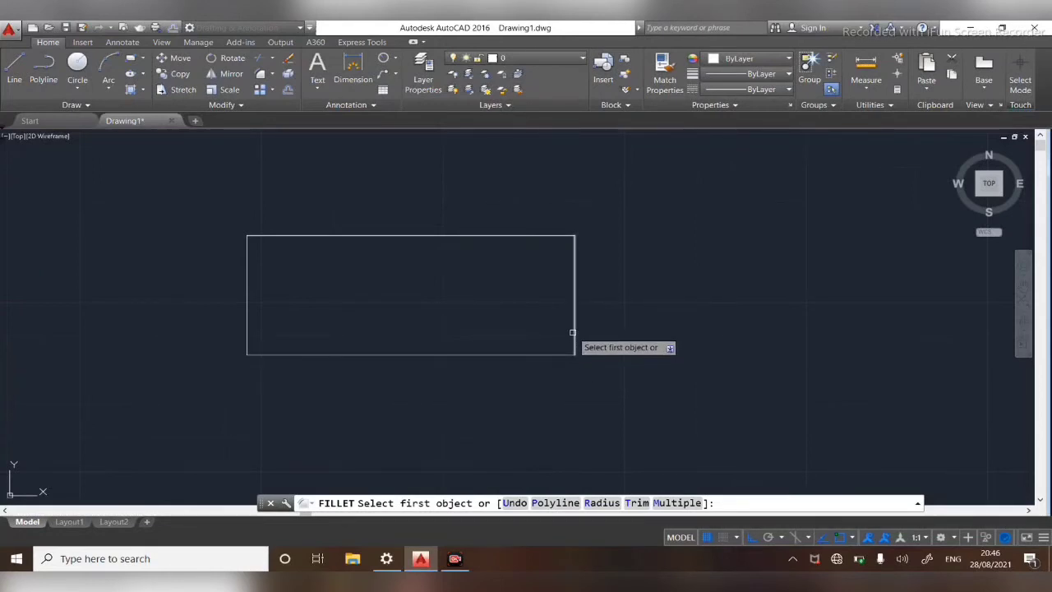
left_click(592, 502)
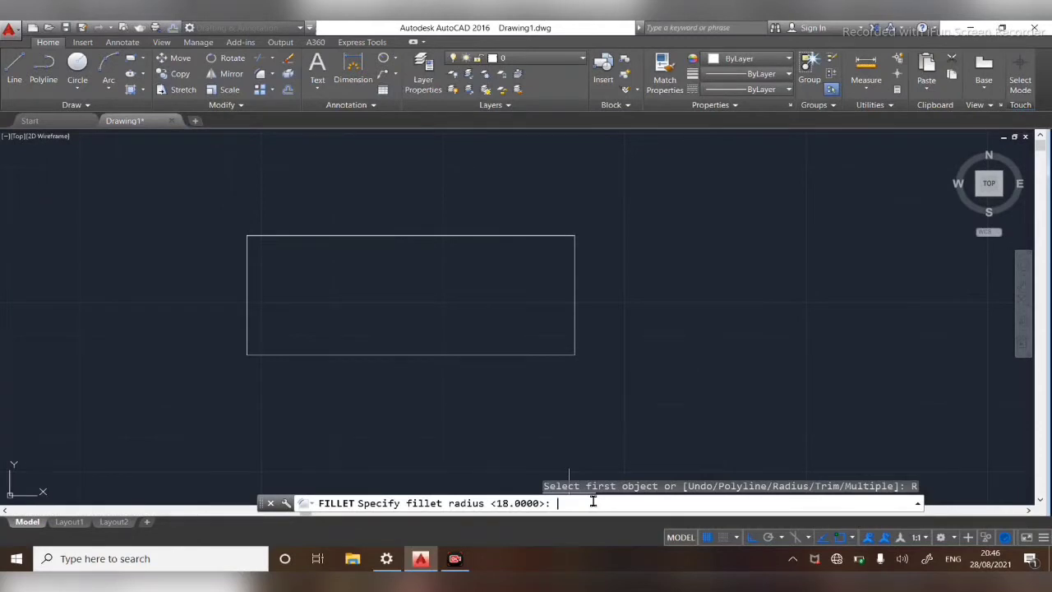
type("16")
key("Return")
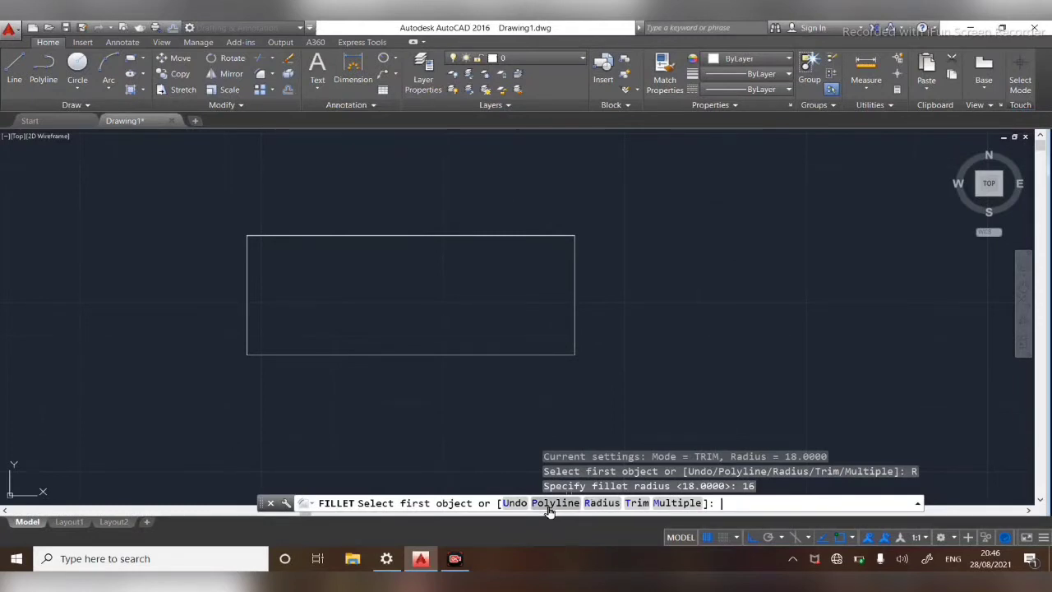
left_click(549, 502)
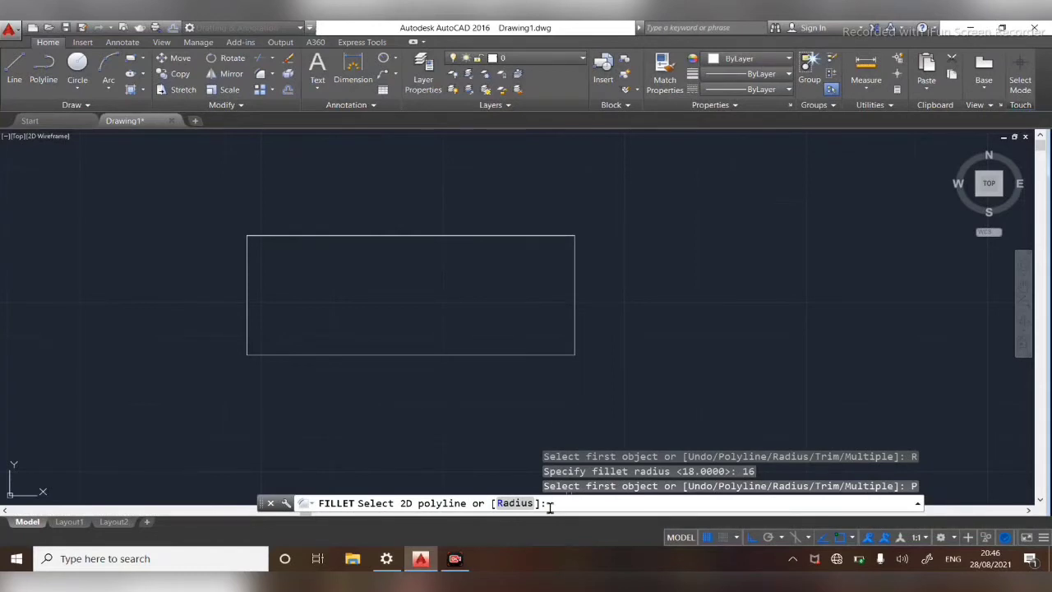
left_click(493, 354)
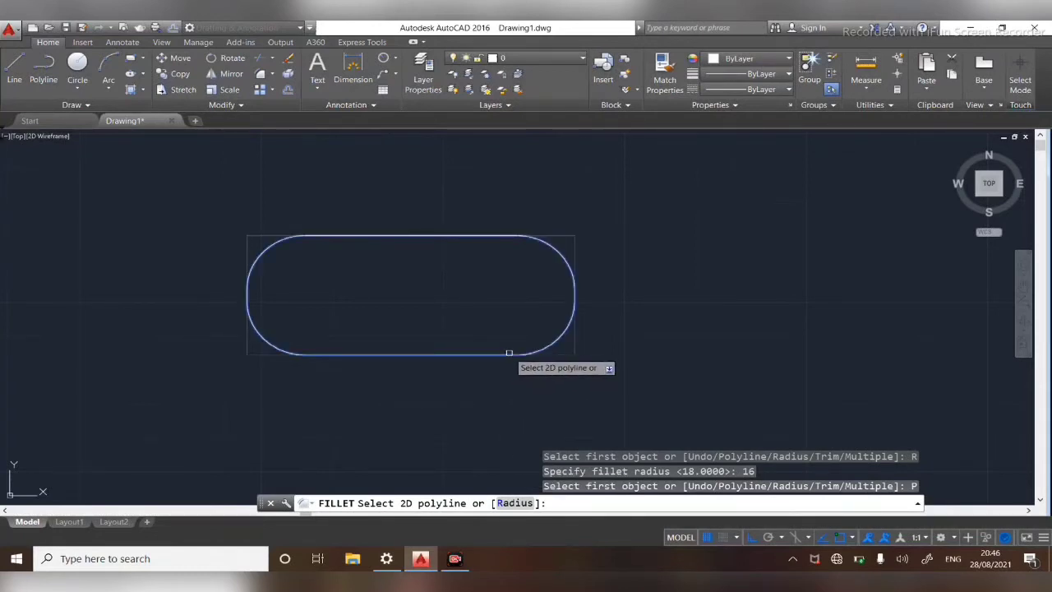
left_click(509, 353)
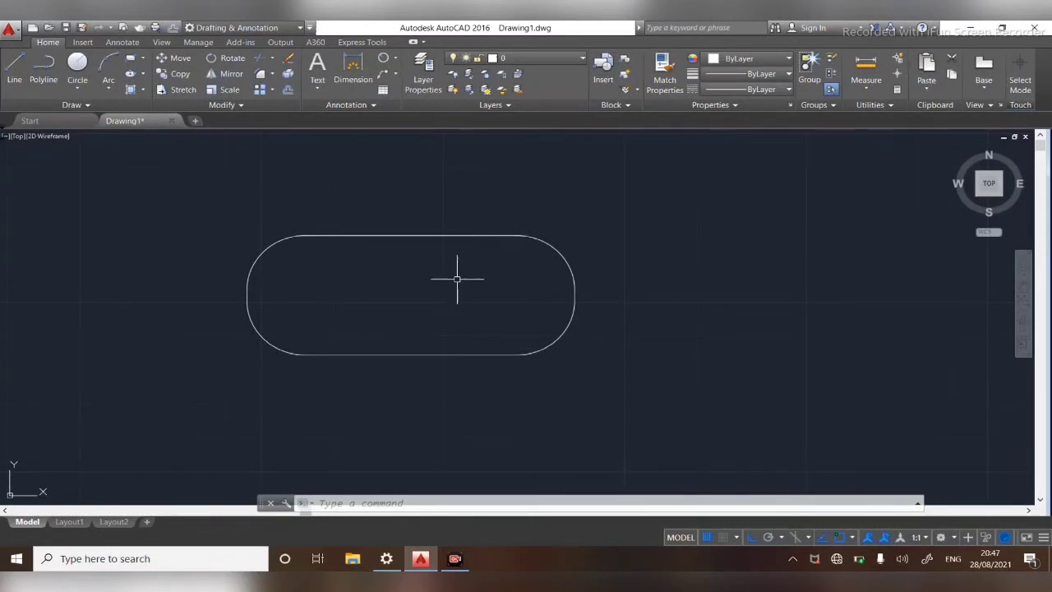
Step: Add a radius dimension to the rounded polyline's upper-right arc, placed outside above the corner
left_click(386, 58)
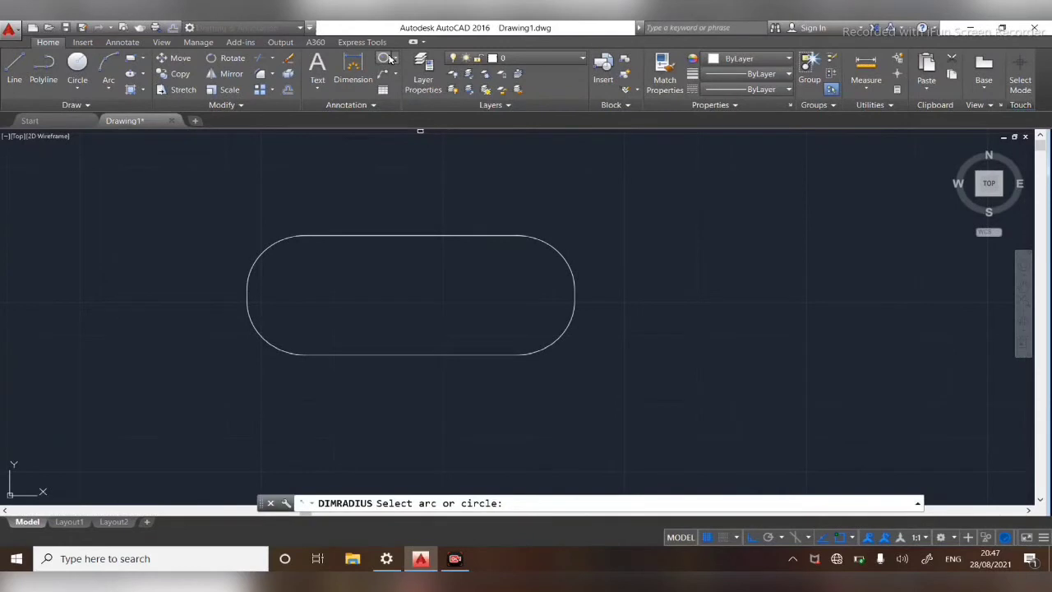
left_click(571, 270)
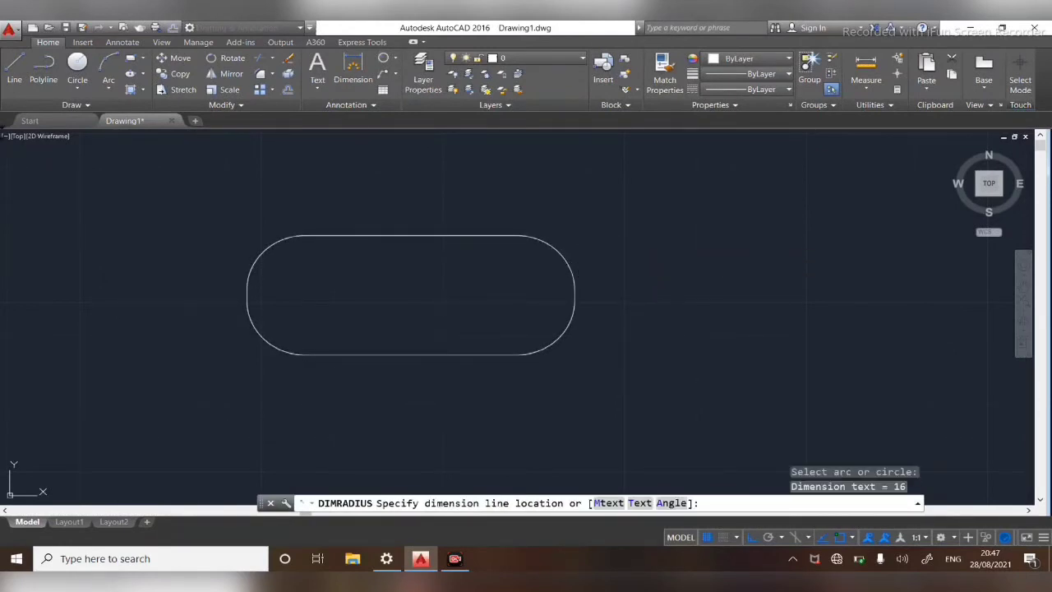
left_click(605, 236)
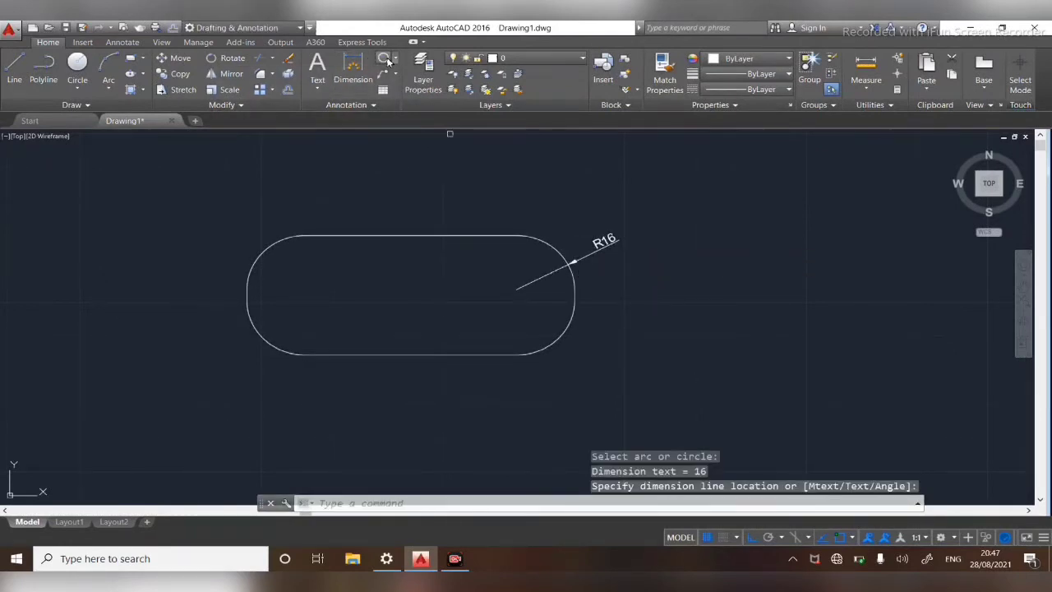
Step: Add a radius dimension to the rounded polyline's lower-right arc, placed outside below the corner
left_click(383, 59)
left_click(567, 334)
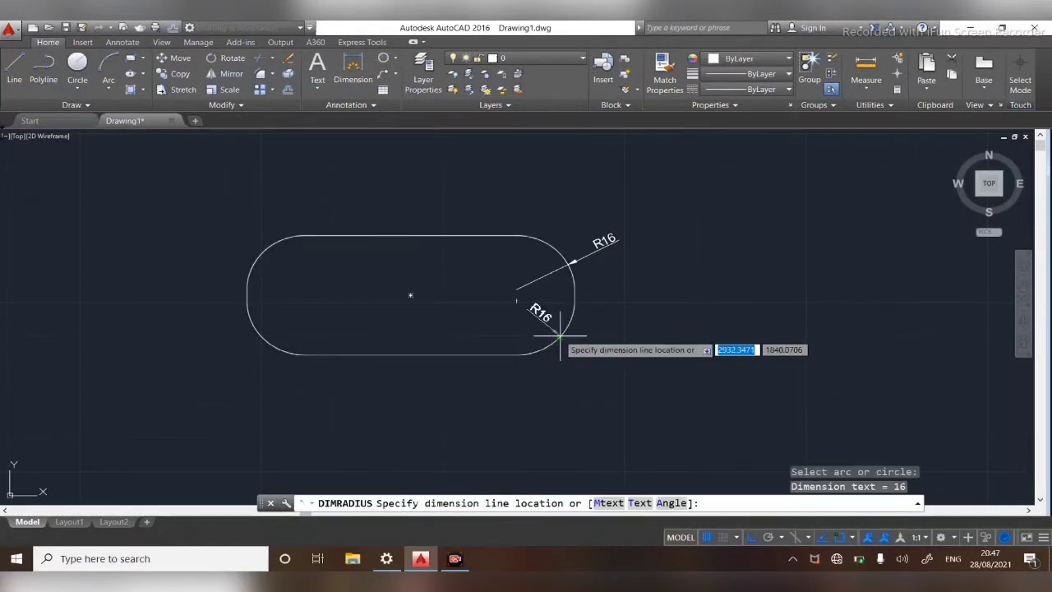
left_click(579, 361)
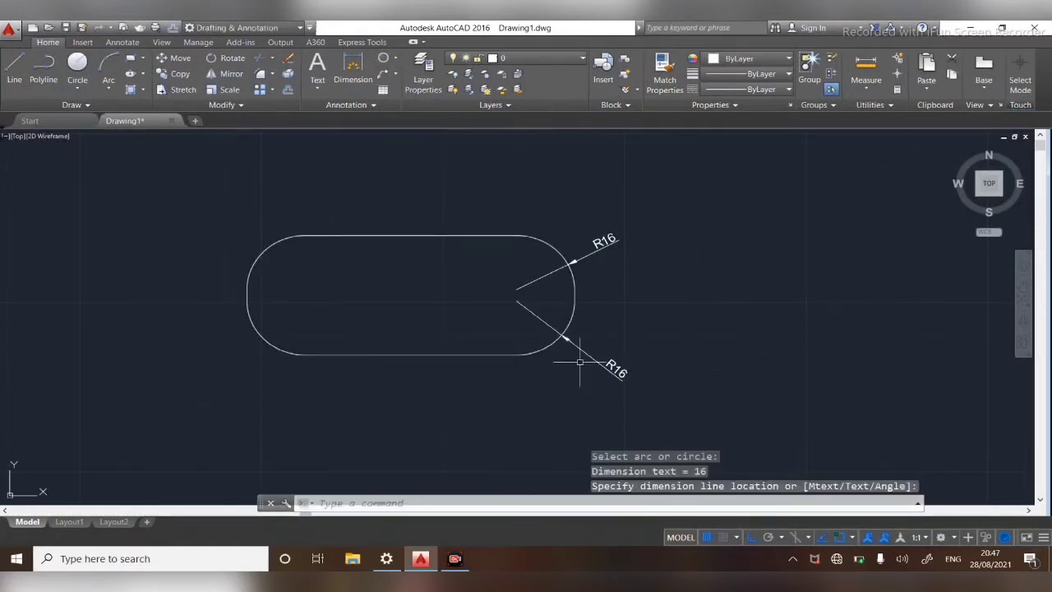
left_click(262, 249)
mouse_move(263, 250)
left_click(296, 211)
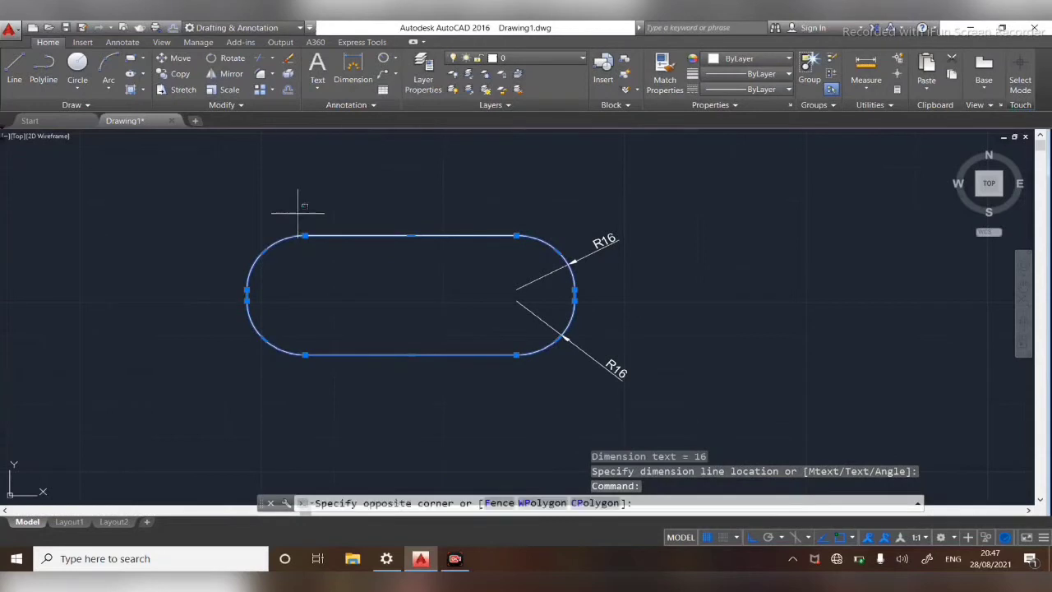
key("Escape")
key("Escape")
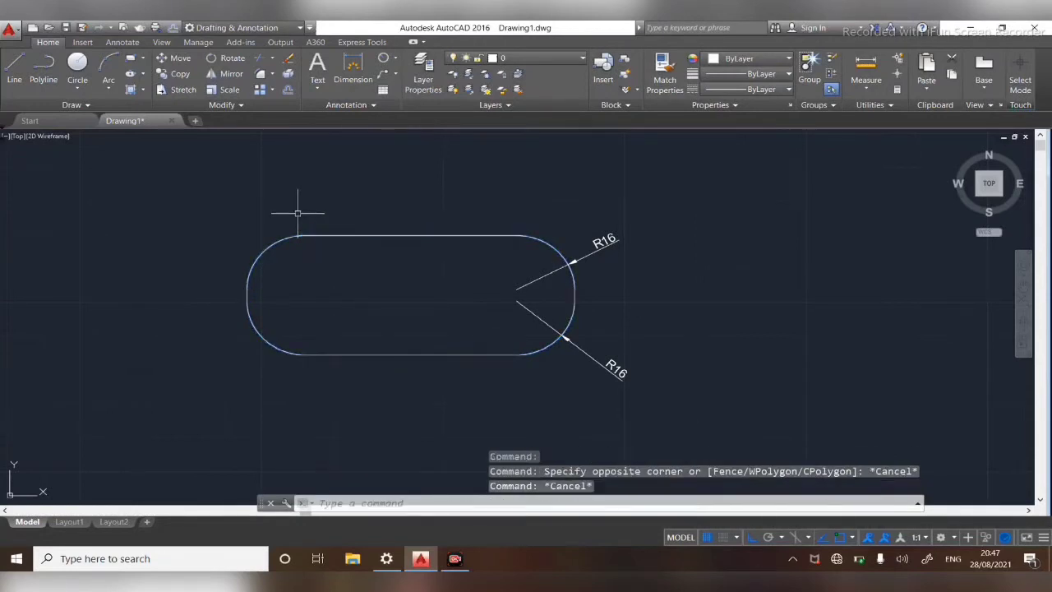
Step: Add a radius dimension to the rounded polyline's upper-left arc, placed outside above the corner
left_click(383, 57)
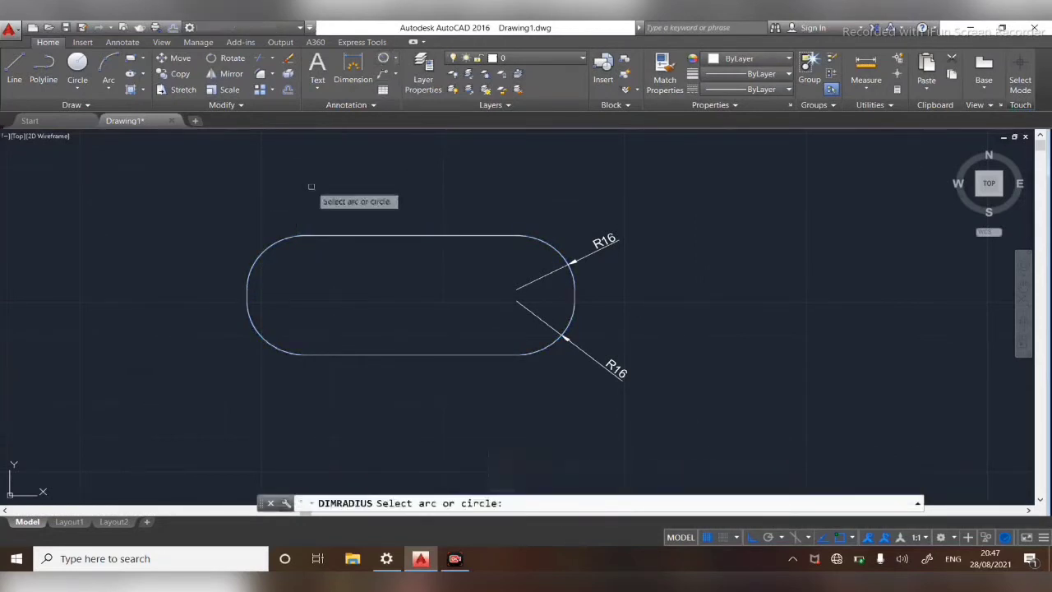
left_click(258, 250)
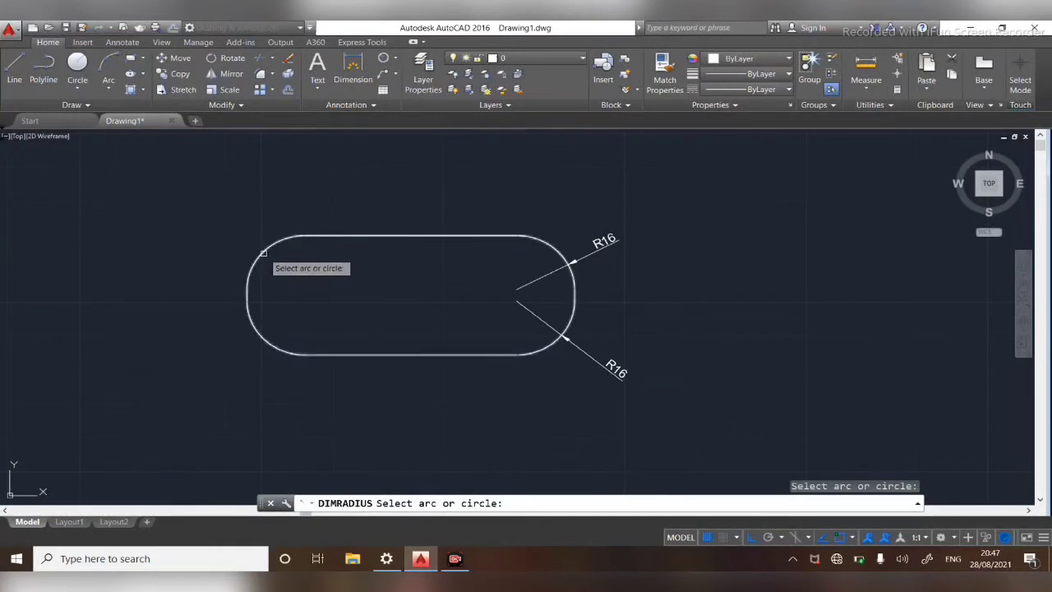
left_click(262, 251)
left_click(191, 206)
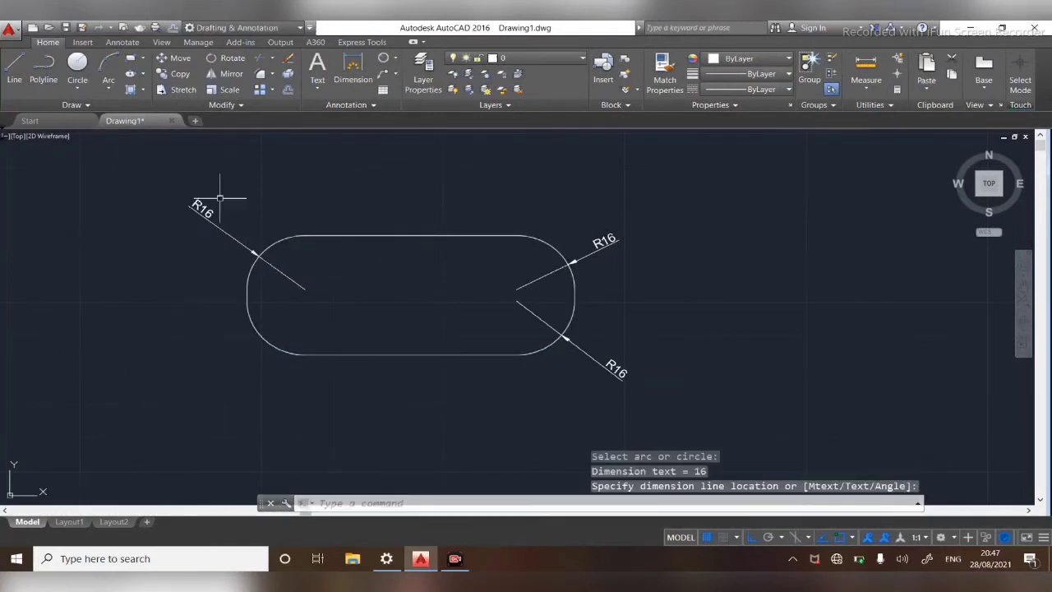
Step: Add a radius dimension to the rounded polyline's lower-left arc, placed outside below the corner
left_click(383, 57)
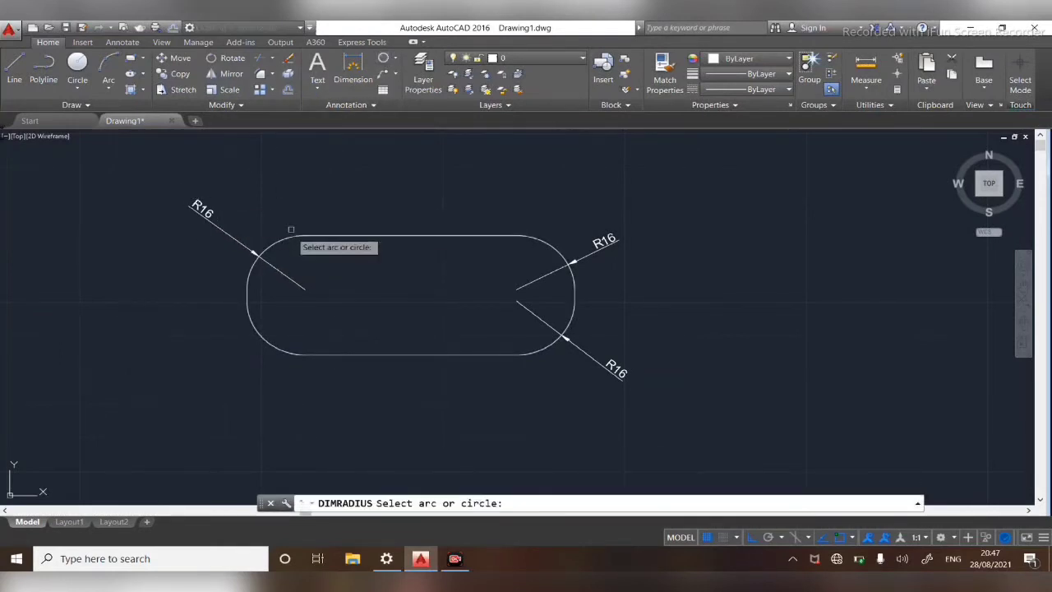
left_click(257, 336)
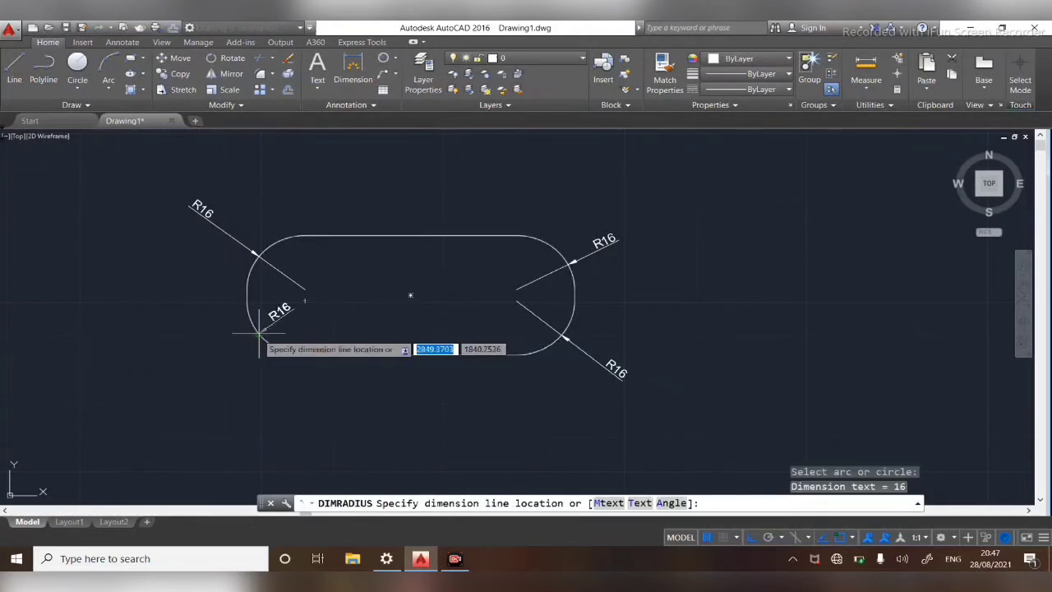
left_click(213, 367)
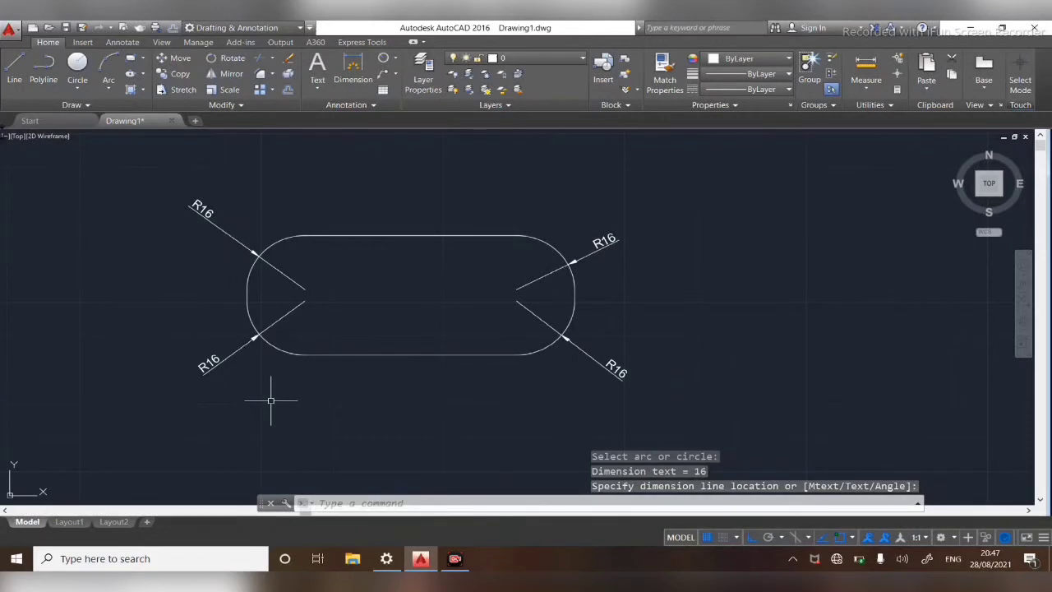
left_click(274, 76)
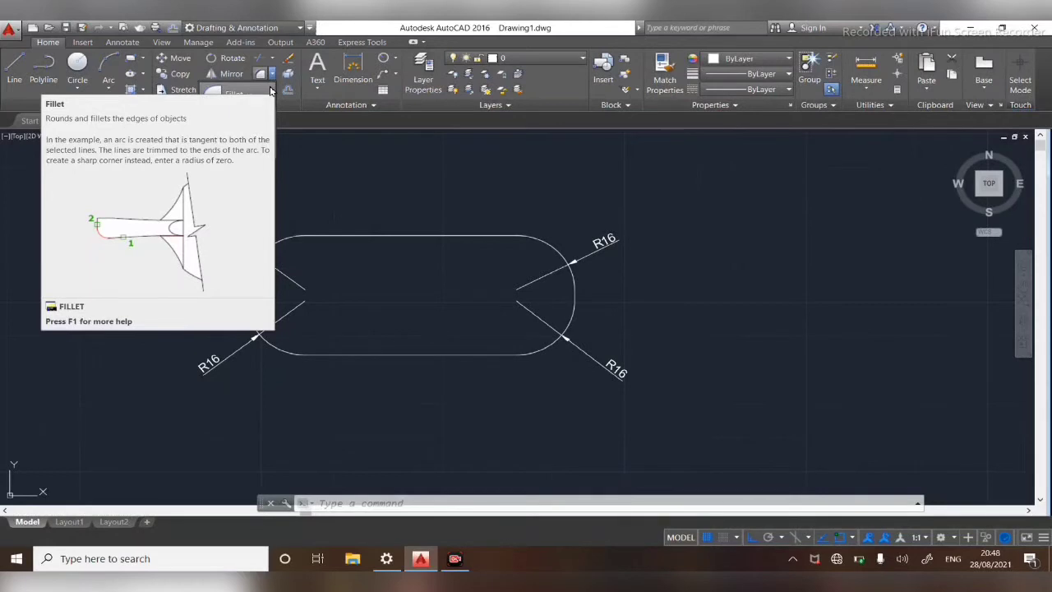
left_click(270, 91)
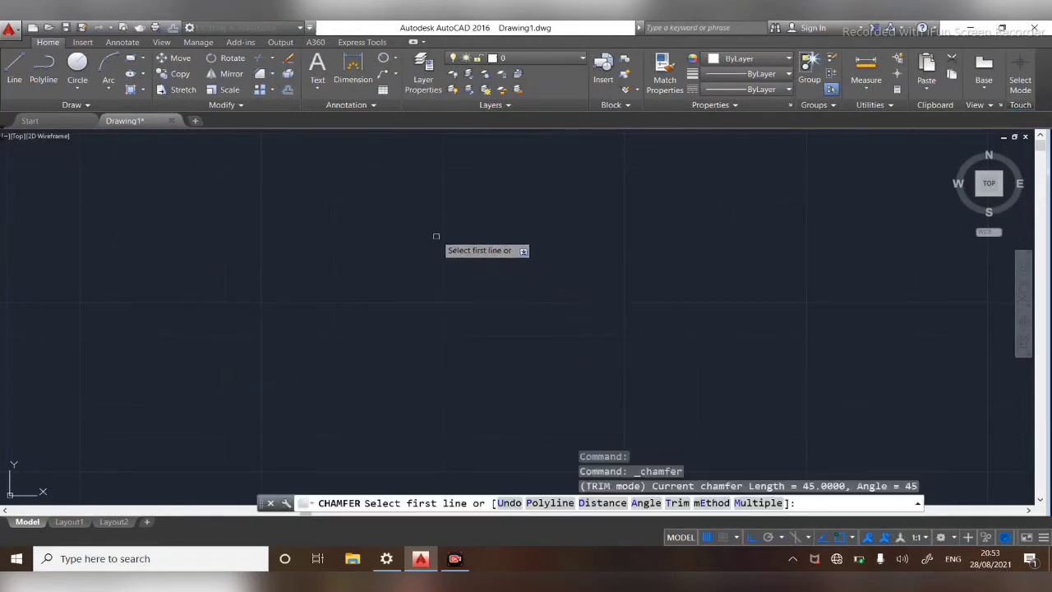
key("Escape")
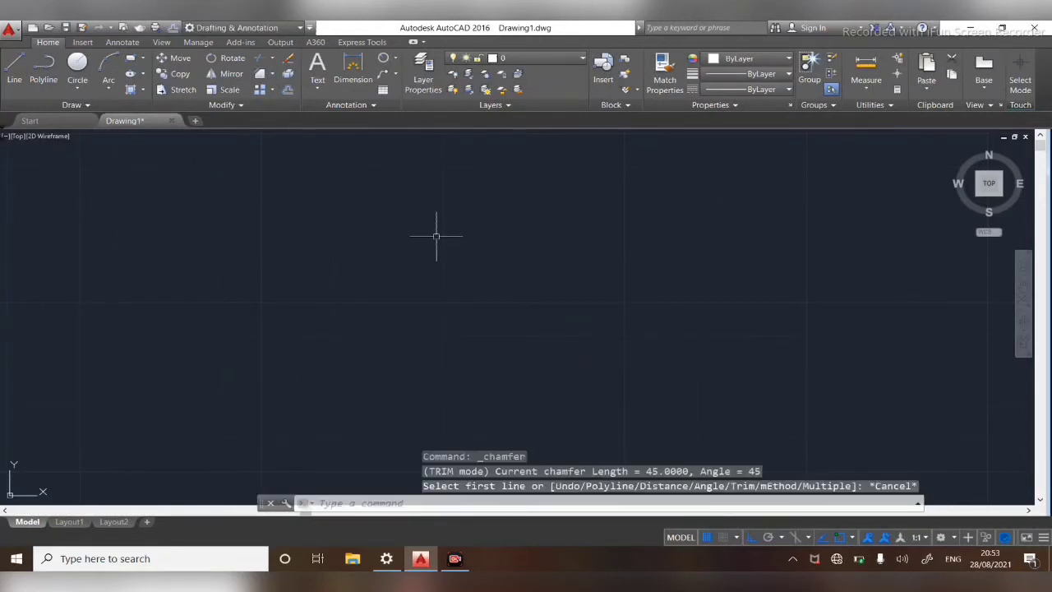
left_click(274, 73)
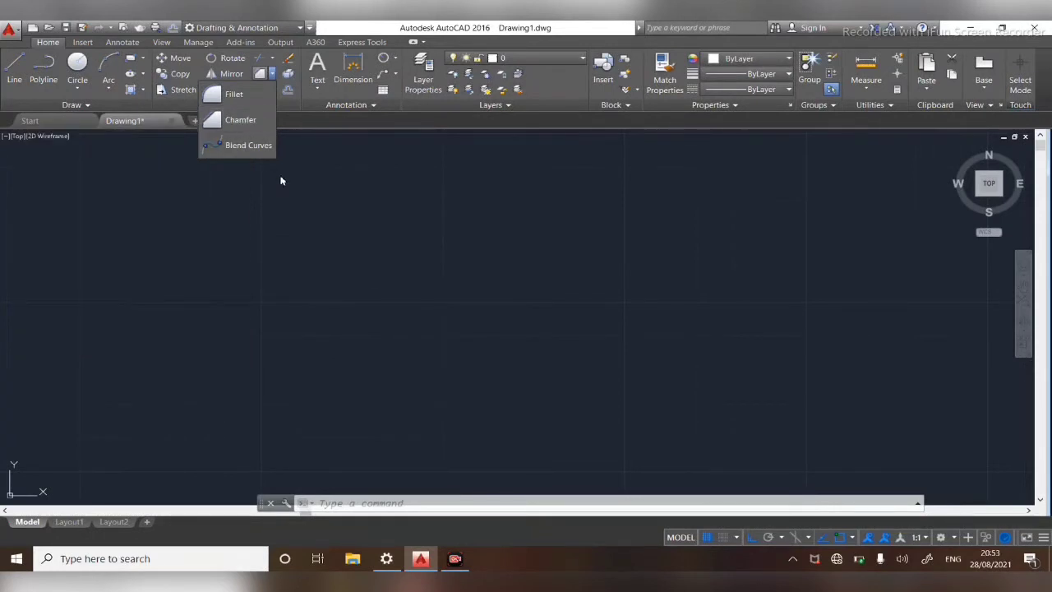
left_click(320, 245)
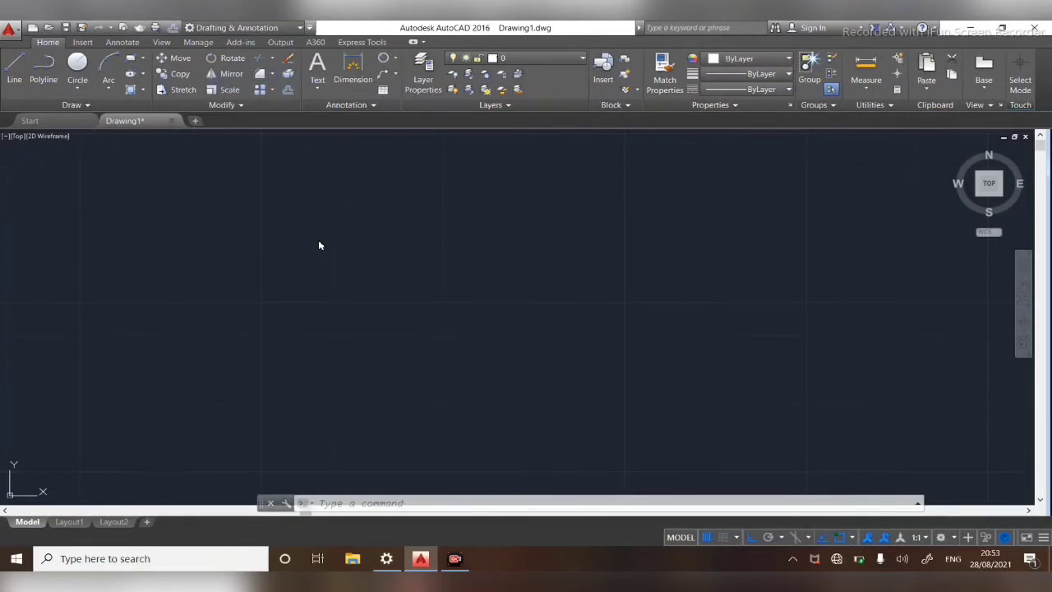
Step: Draw a wide horizontal rectangle freehand in the middle of the empty drawing area
left_click(131, 60)
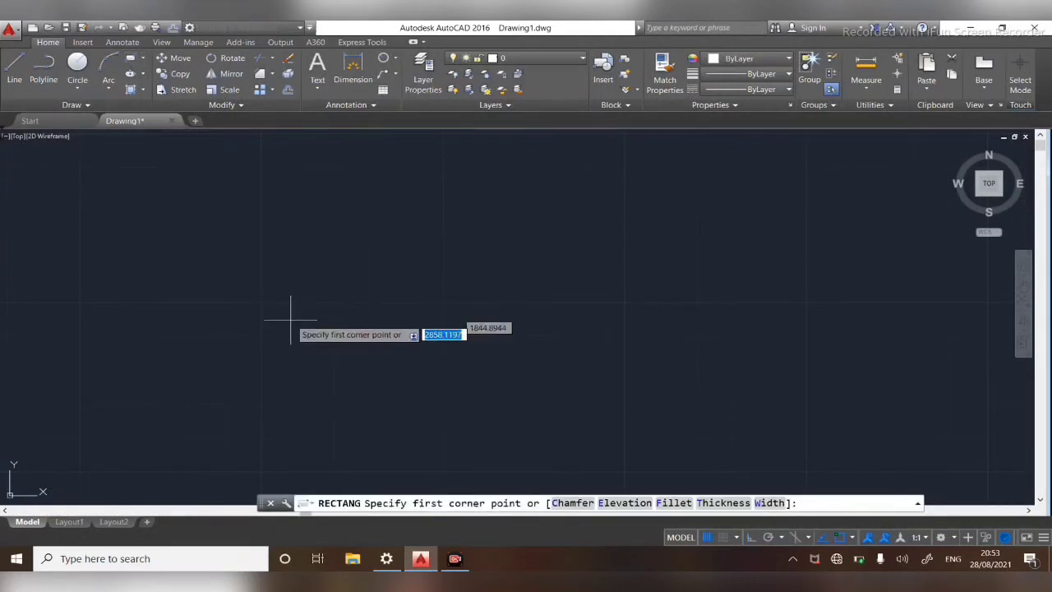
left_click(275, 245)
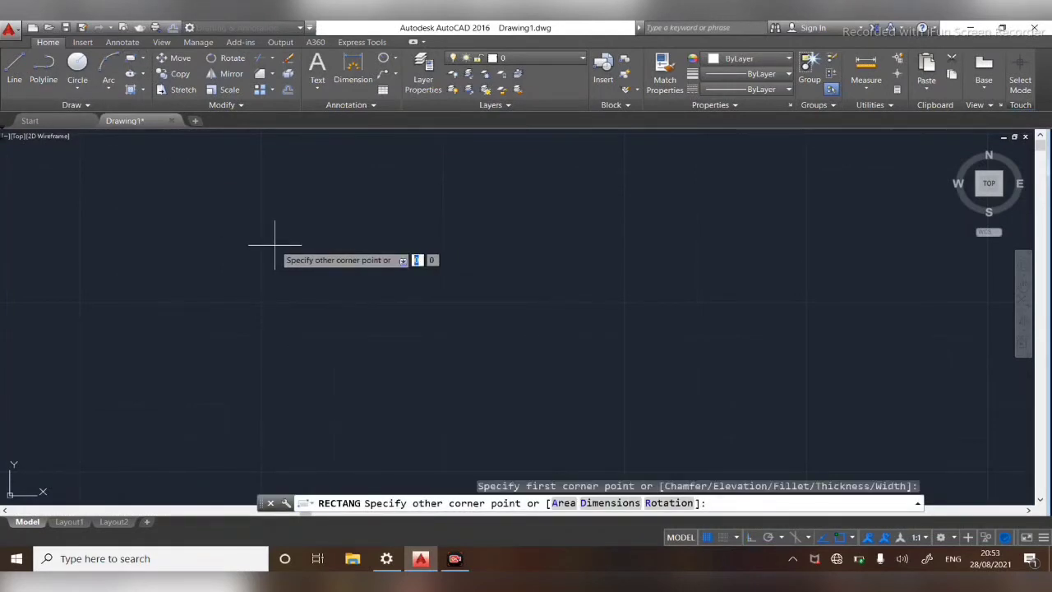
left_click(622, 352)
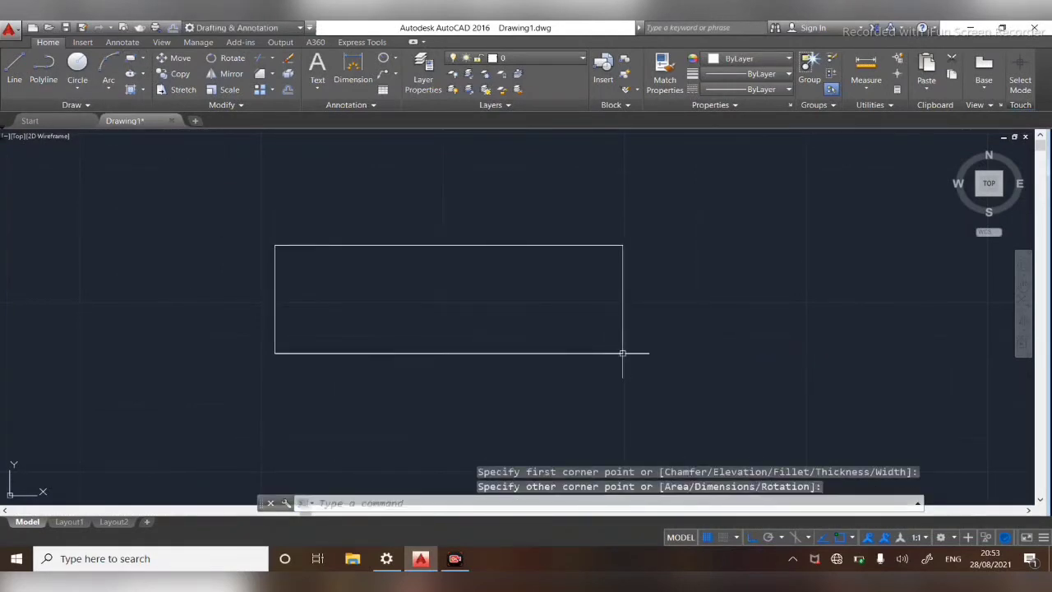
Step: Try chamfering the rectangle's upper-right corner with the Angle option, length 20 on the vertical edge and angle 60, and undo the chamfer
left_click(271, 76)
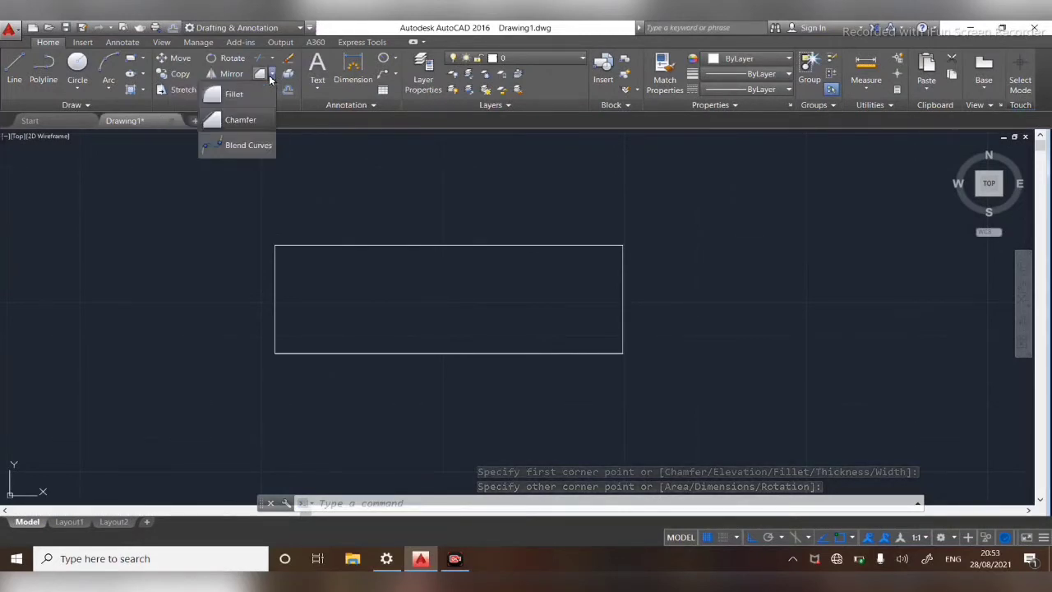
left_click(258, 124)
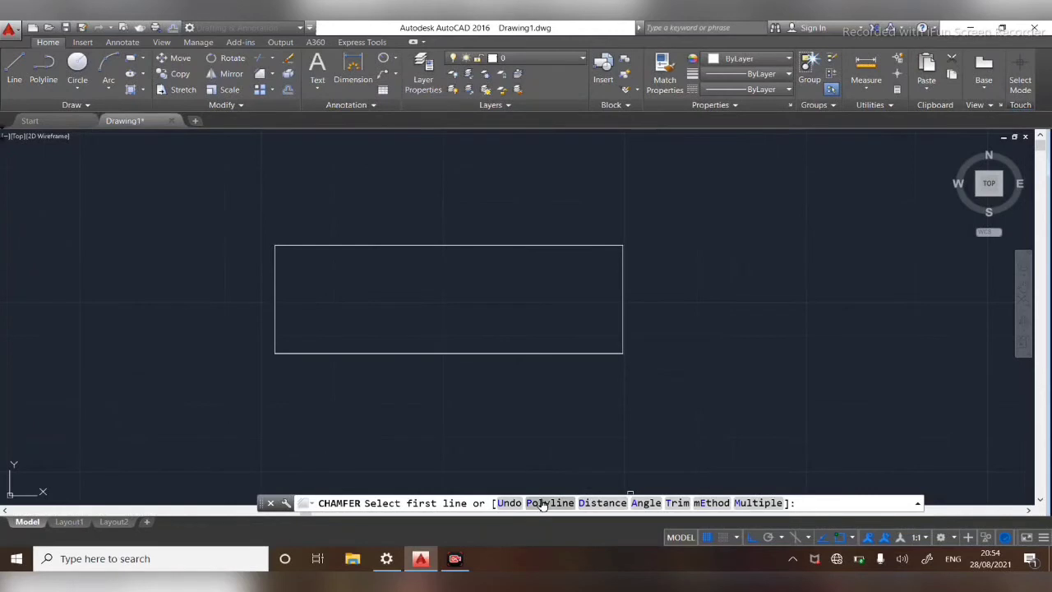
left_click(645, 503)
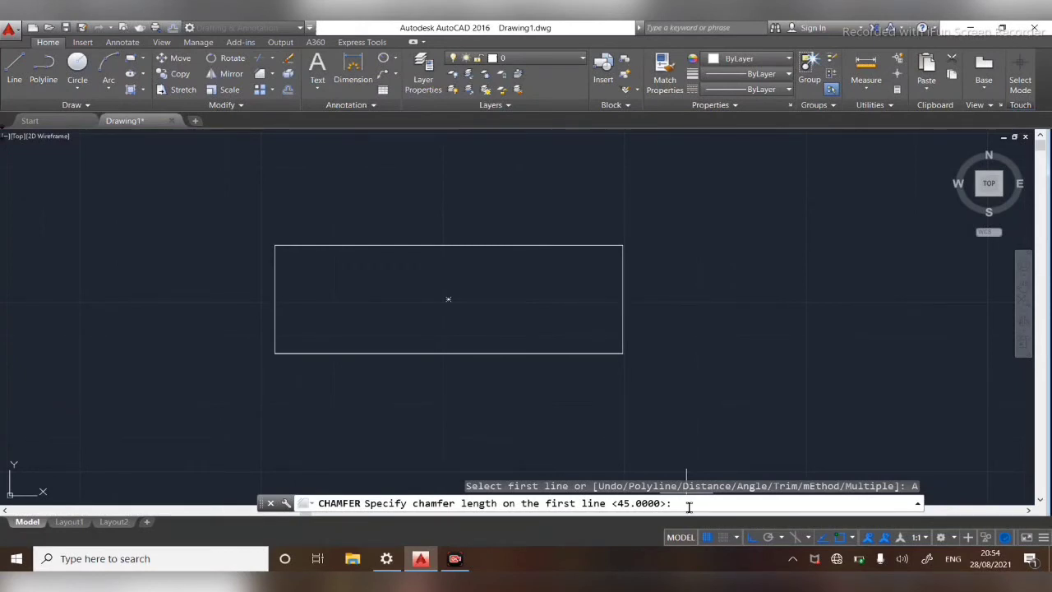
type("20")
key("Return")
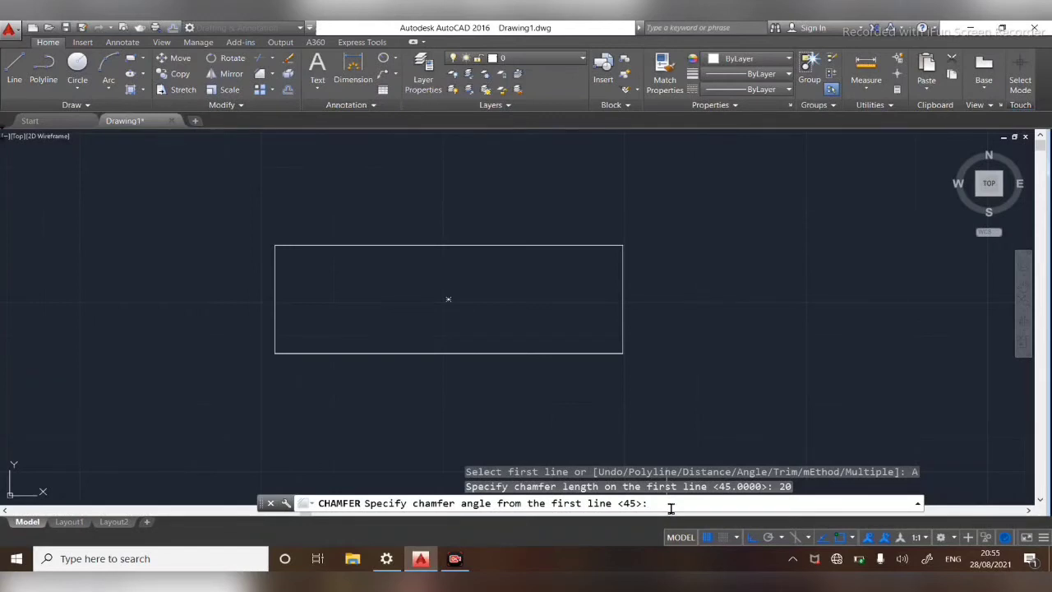
type("60")
key("Return")
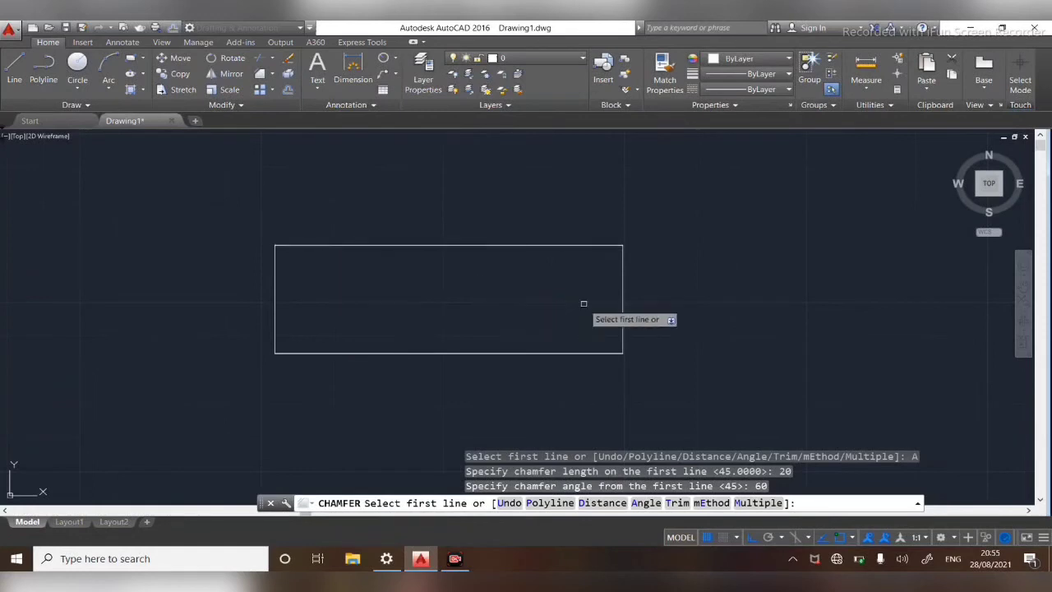
left_click(622, 275)
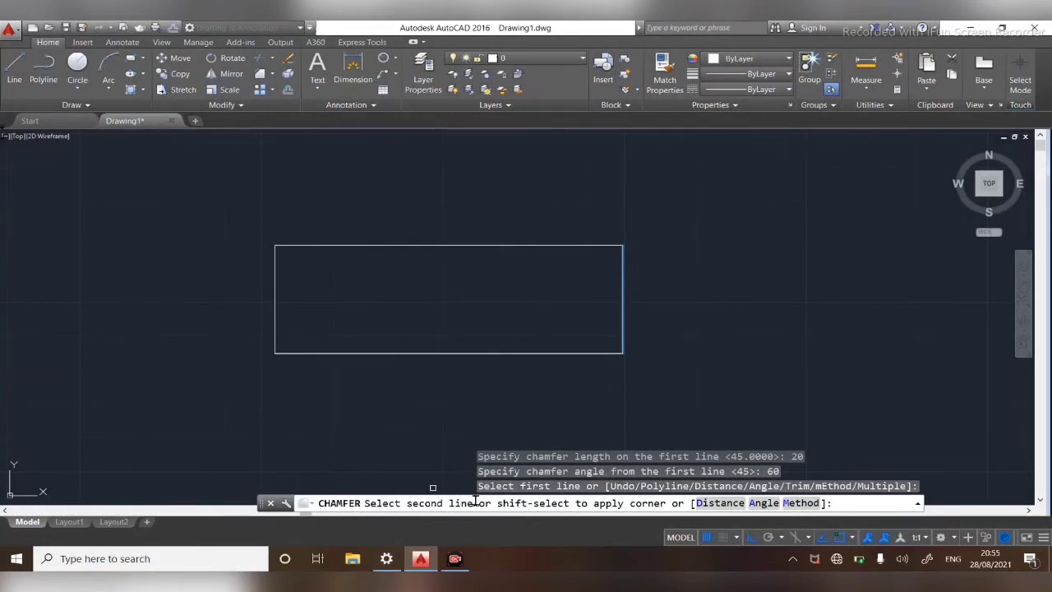
left_click(591, 246)
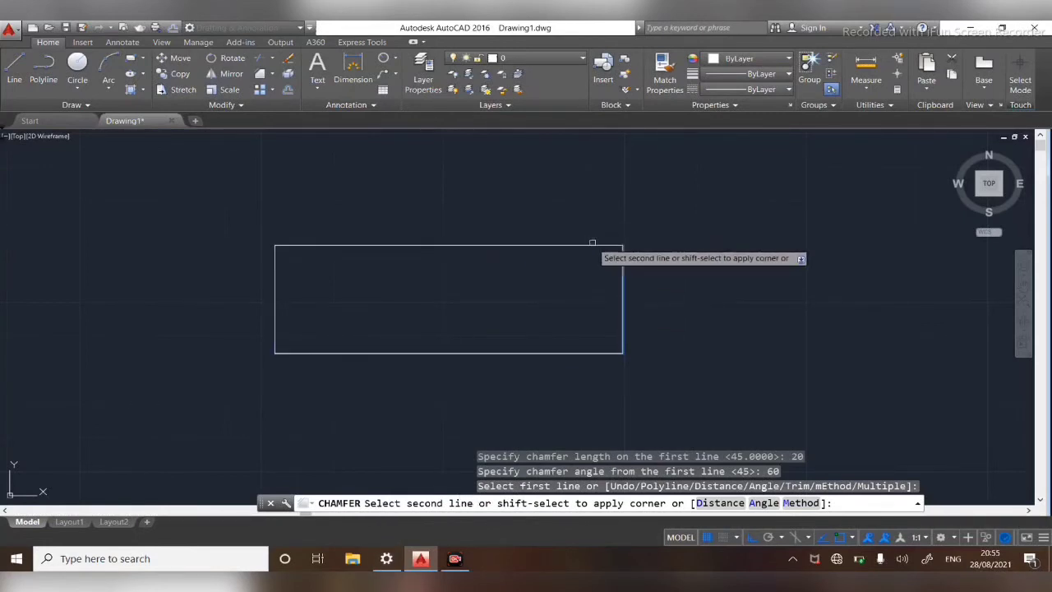
left_click(591, 245)
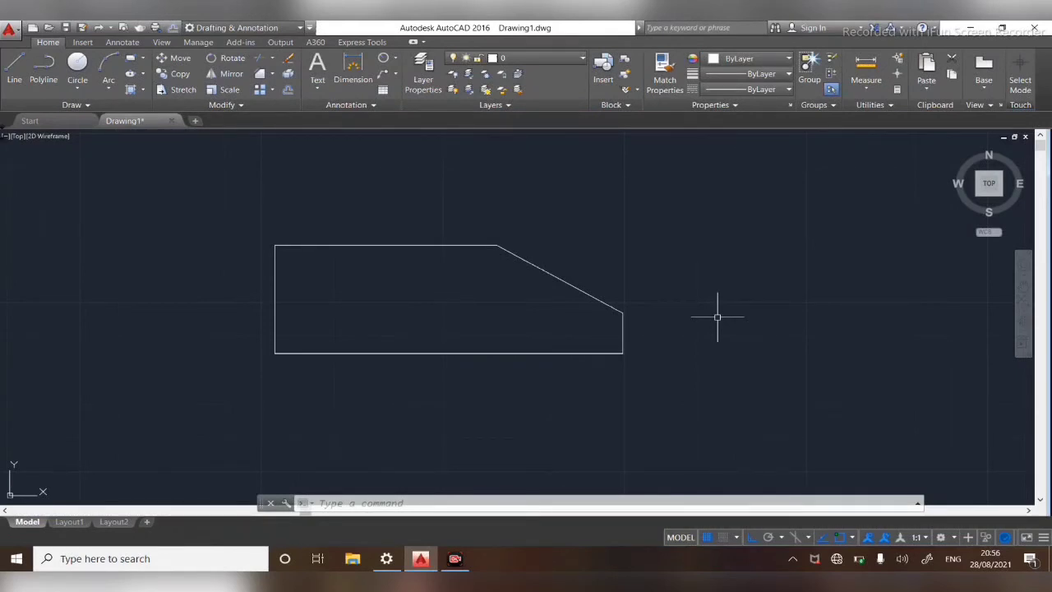
key("ctrl+z")
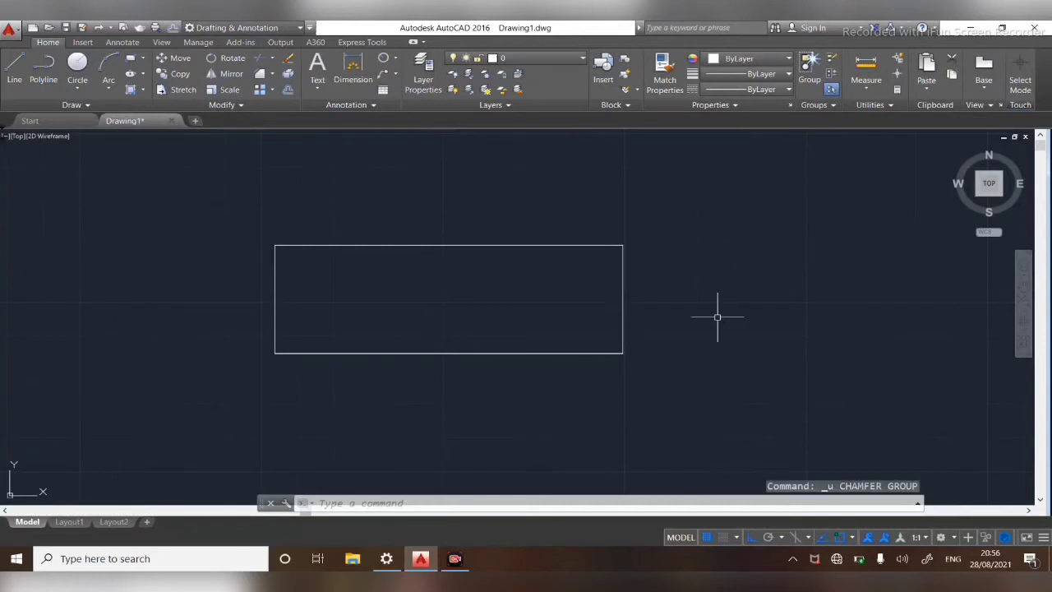
Step: Chamfer the rectangle's upper-right corner with the Distance option, using 12 along the right edge and 15 along the upper edge
left_click(272, 74)
left_click(253, 117)
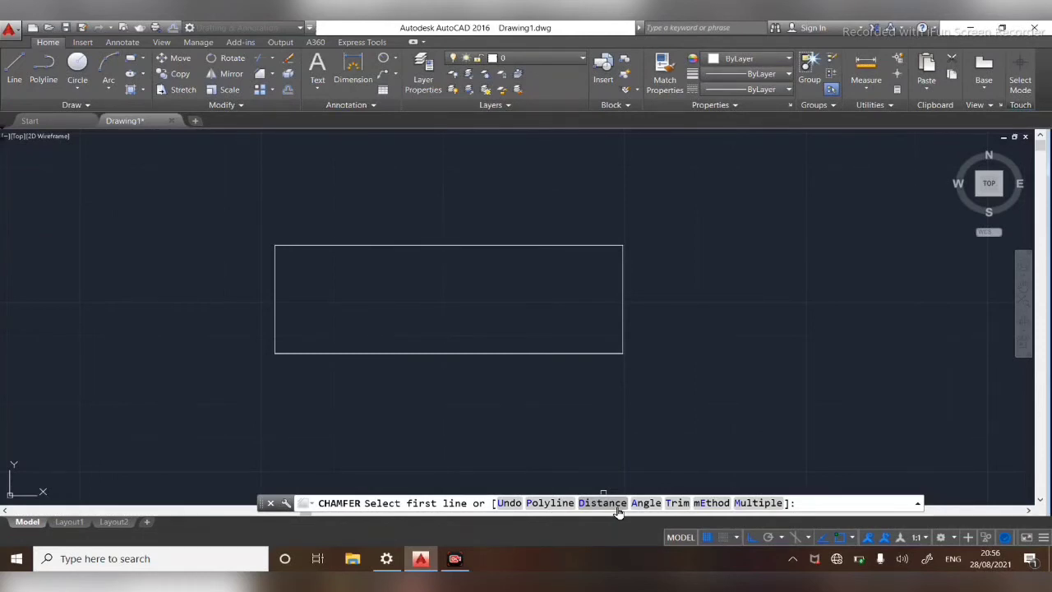
left_click(618, 504)
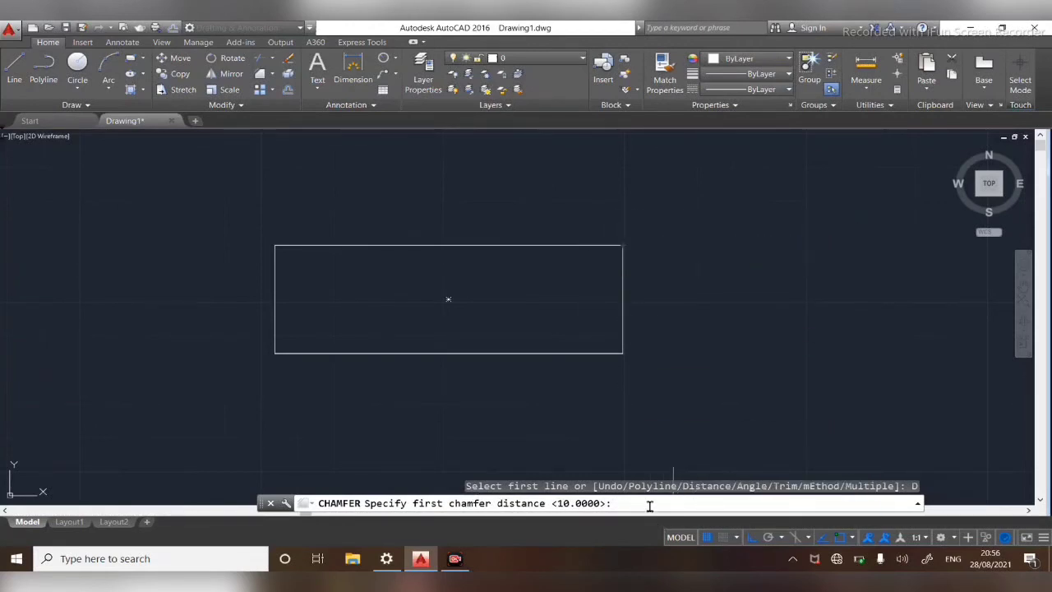
type("12")
key("Return")
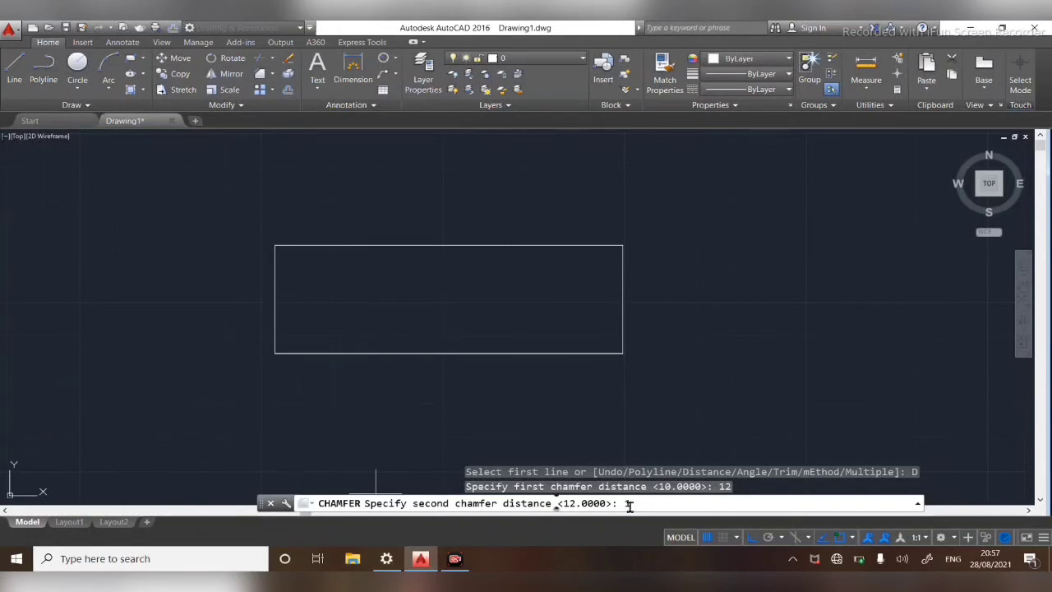
type("15")
key("Return")
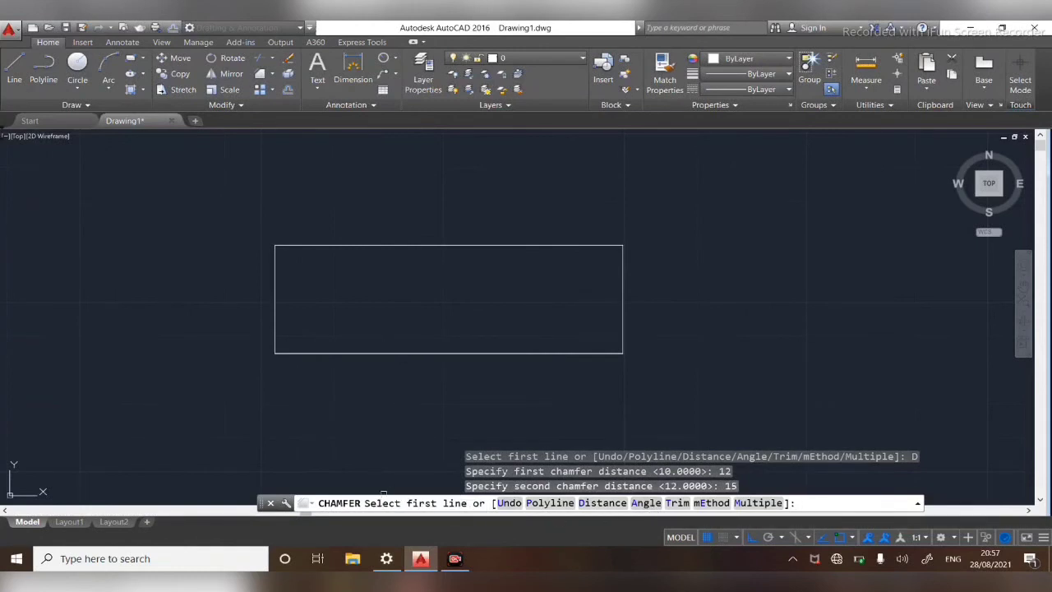
left_click(621, 284)
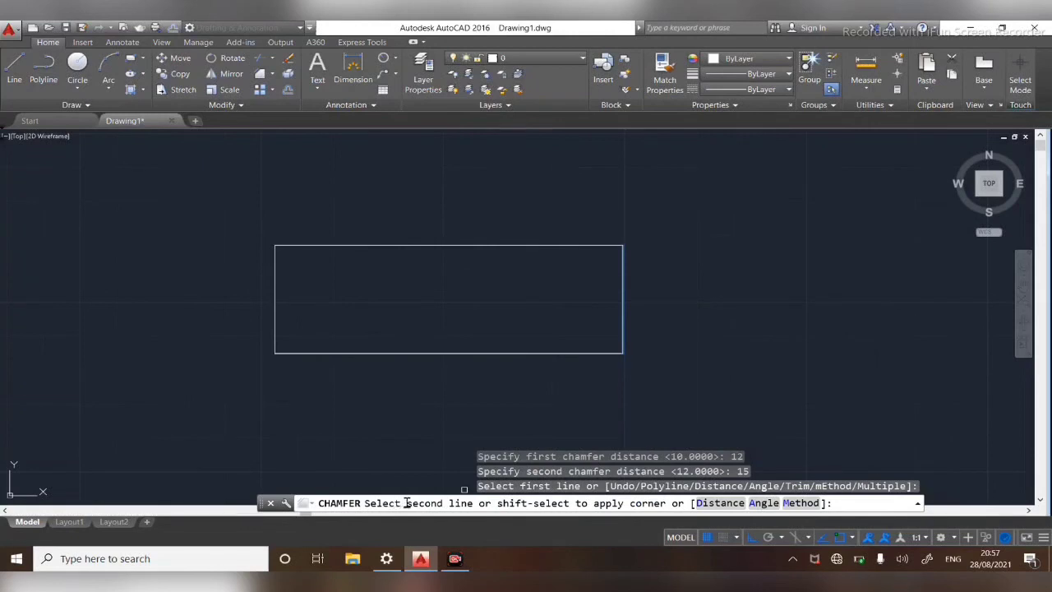
left_click(599, 247)
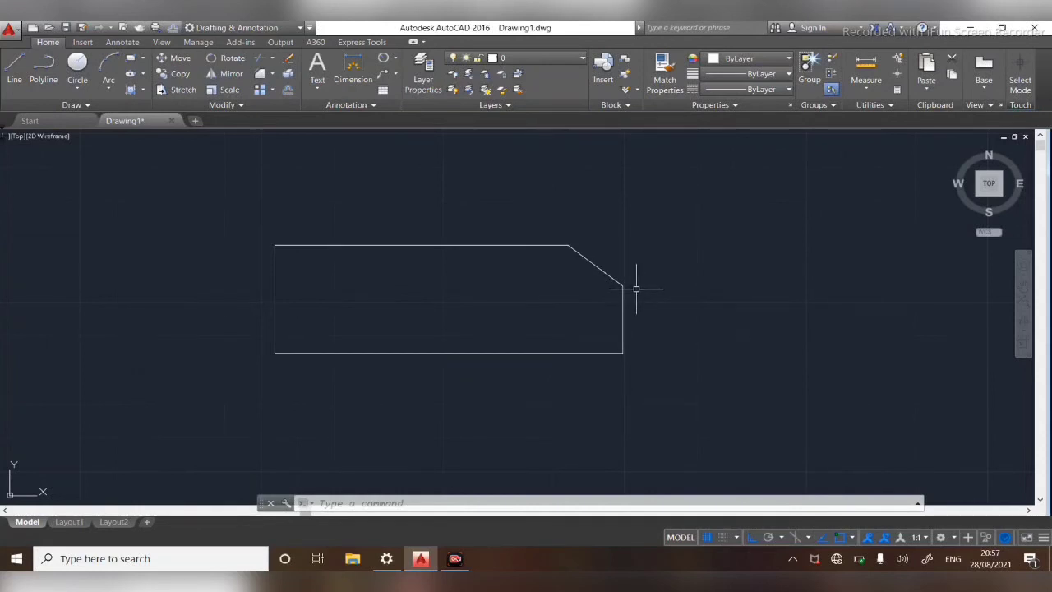
Step: Add a vertical linear dimension between the two ends of the chamfer, placed to the right of the shape
left_click(390, 61)
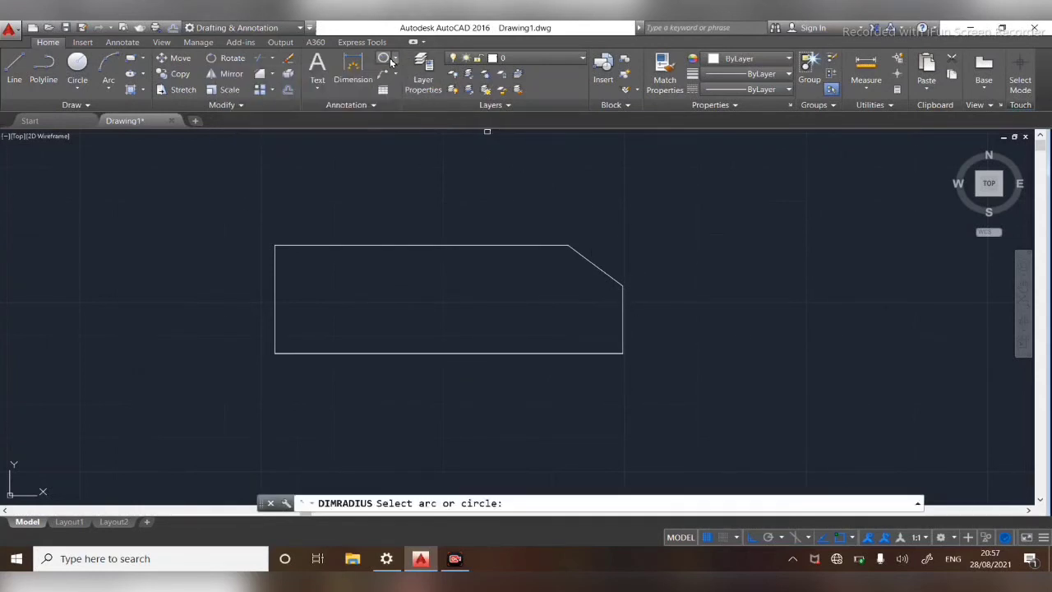
left_click(395, 61)
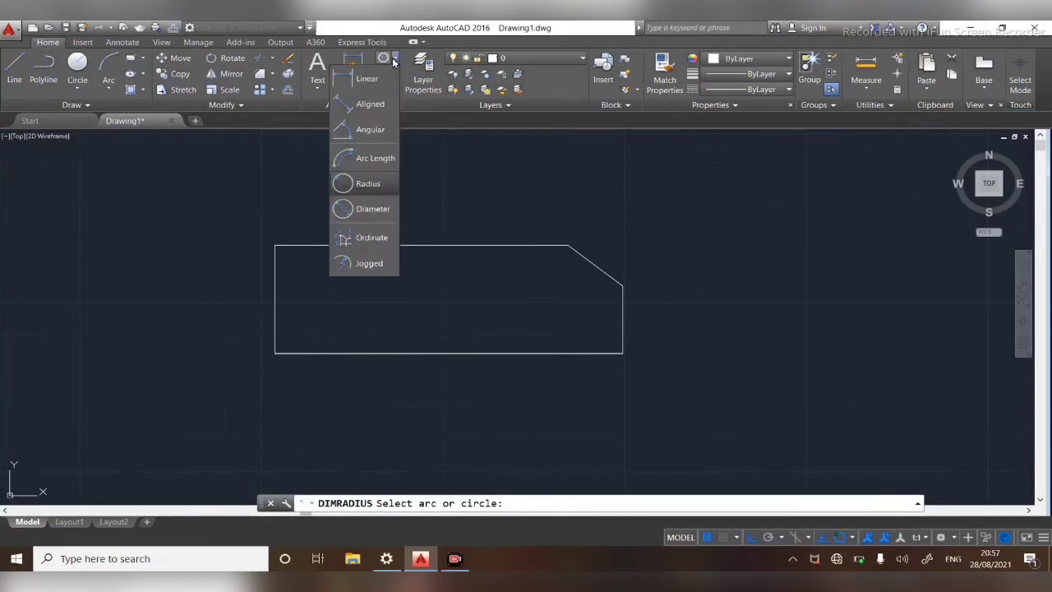
left_click(367, 79)
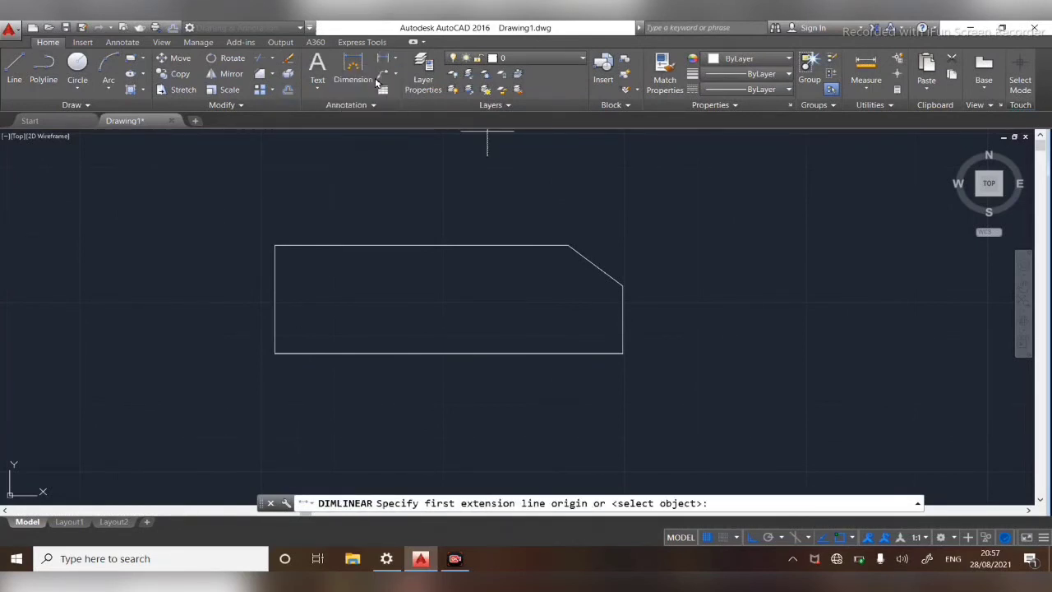
left_click(569, 244)
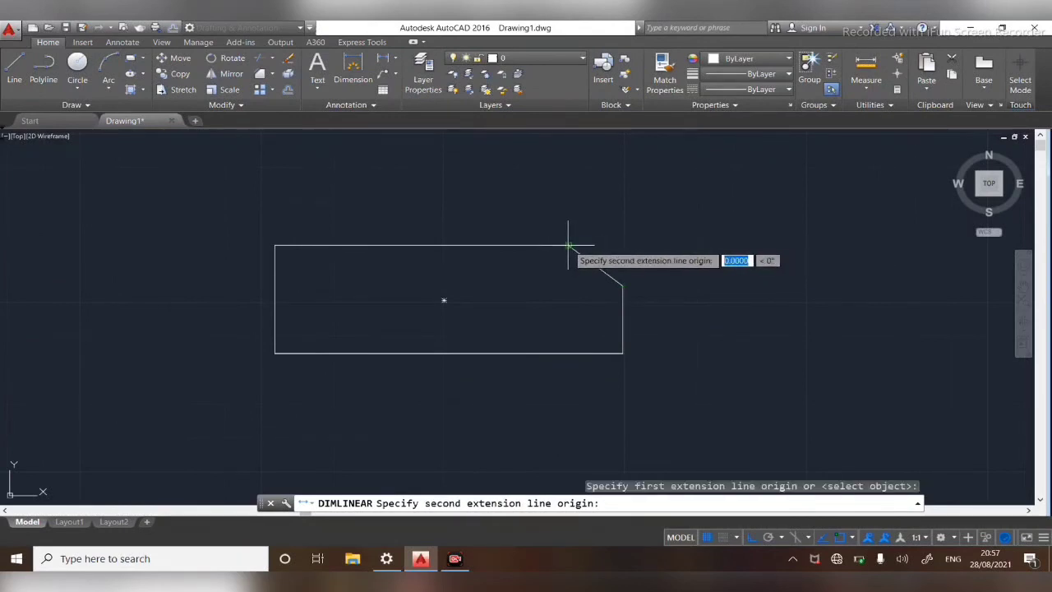
left_click(622, 286)
left_click(686, 278)
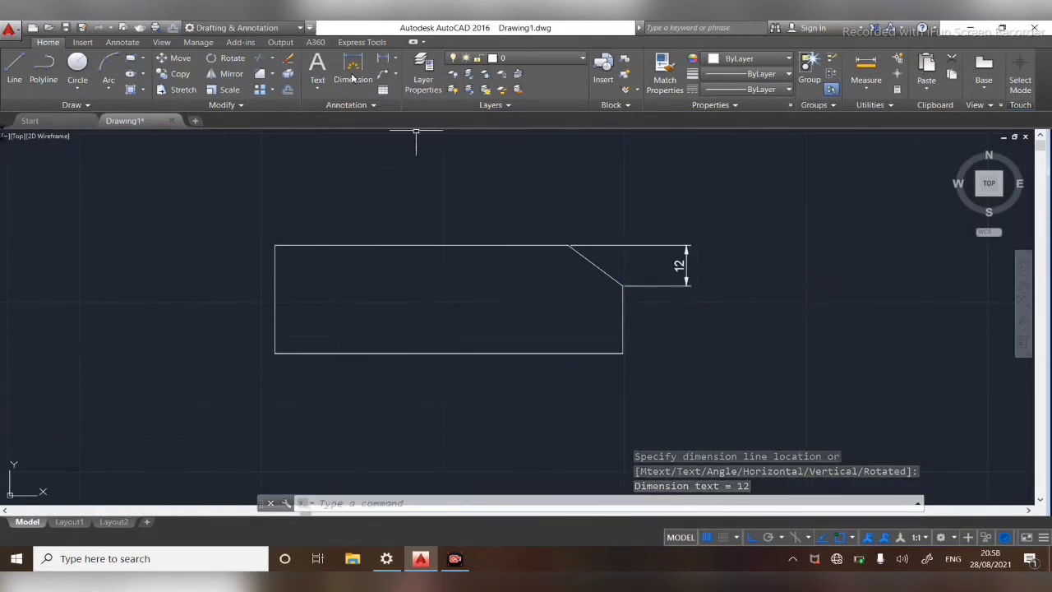
Step: Add a horizontal linear dimension between the two ends of the chamfer, placed above the shape
left_click(352, 73)
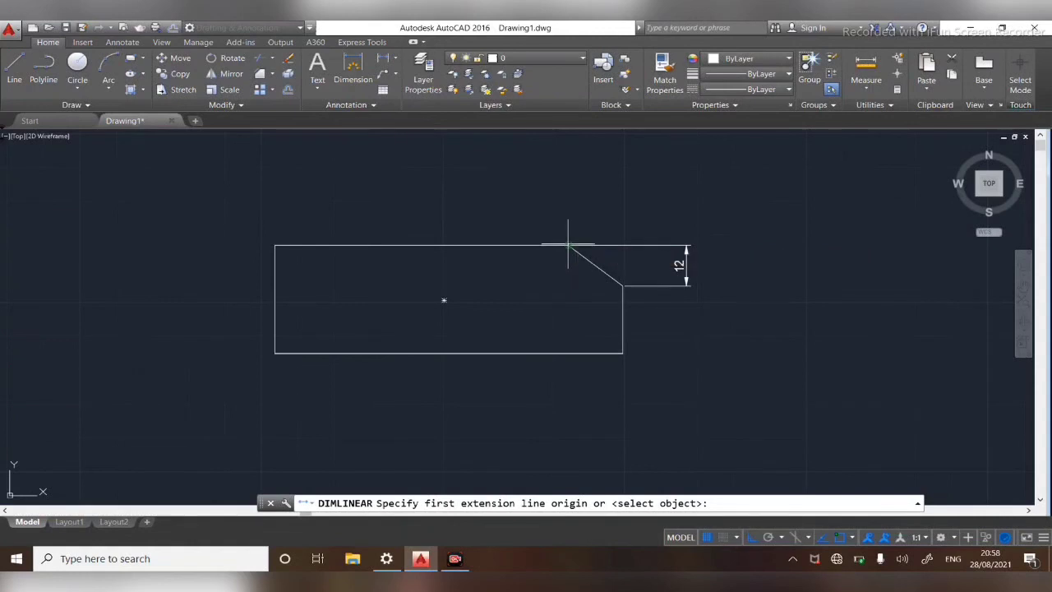
left_click(567, 244)
left_click(623, 285)
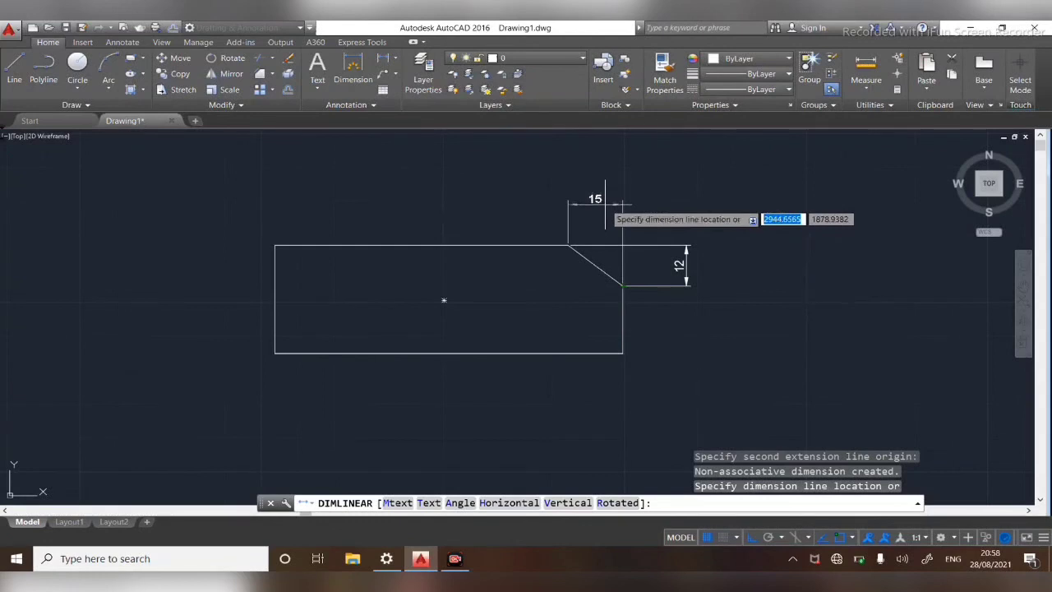
left_click(605, 203)
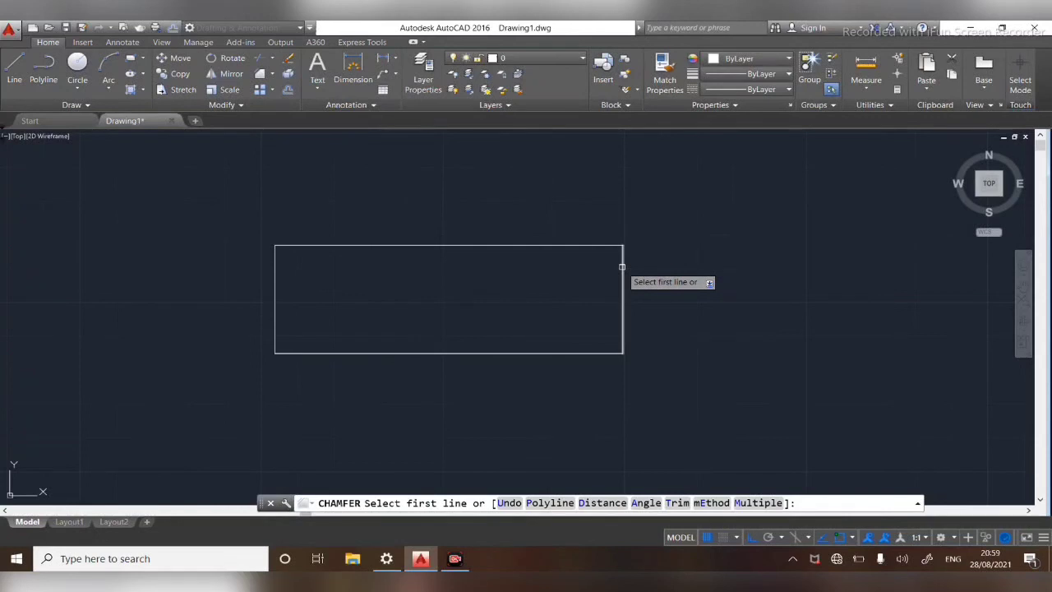
Step: Chamfer all four corners of the rectangle at once with the Polyline option, using a chamfer length of 10 and an angle of 30
left_click(638, 504)
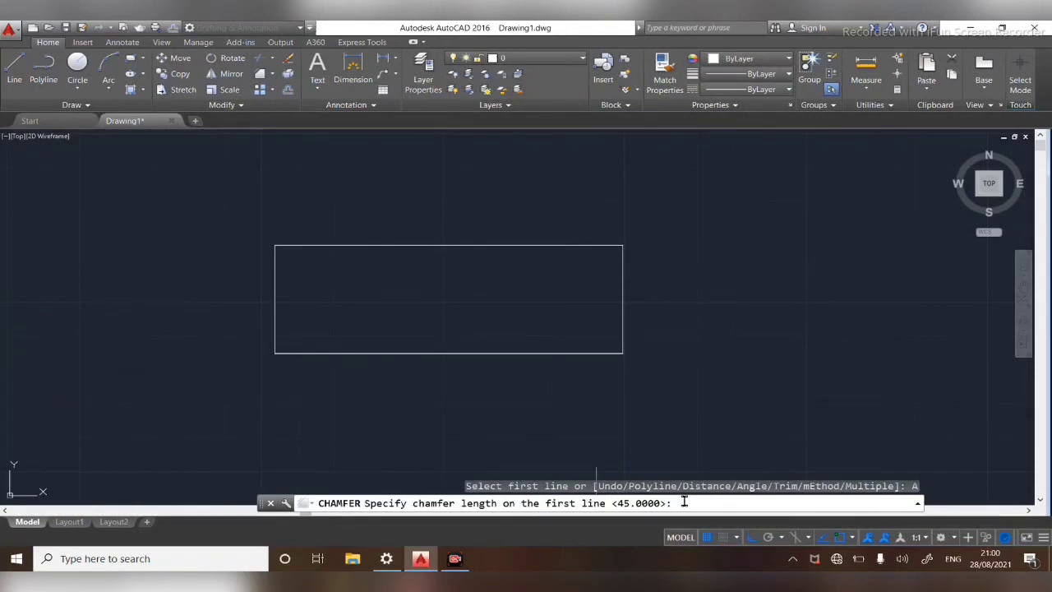
type("10")
key("Return")
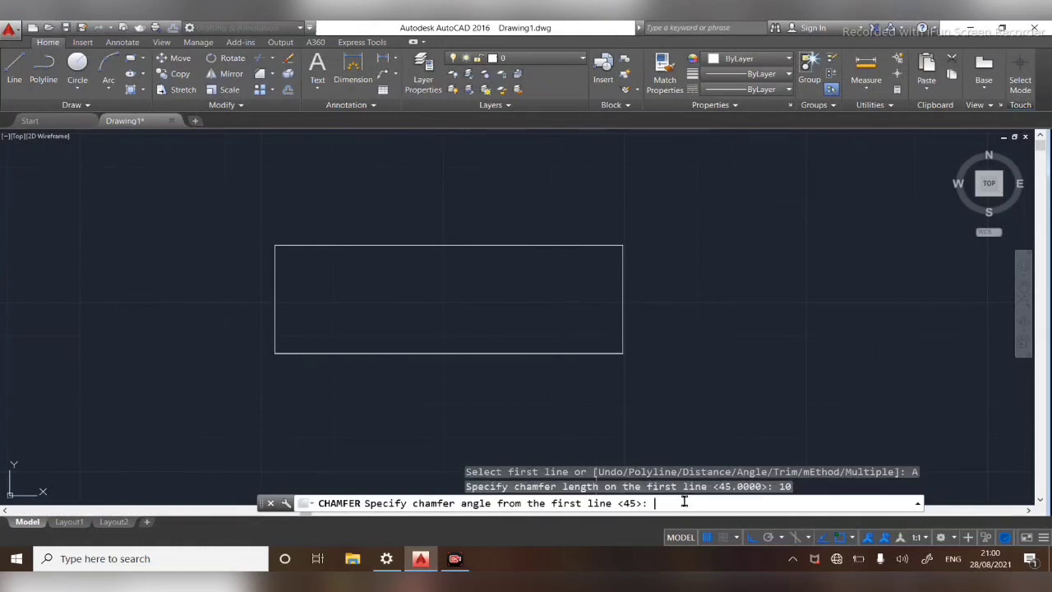
type("30")
key("Return")
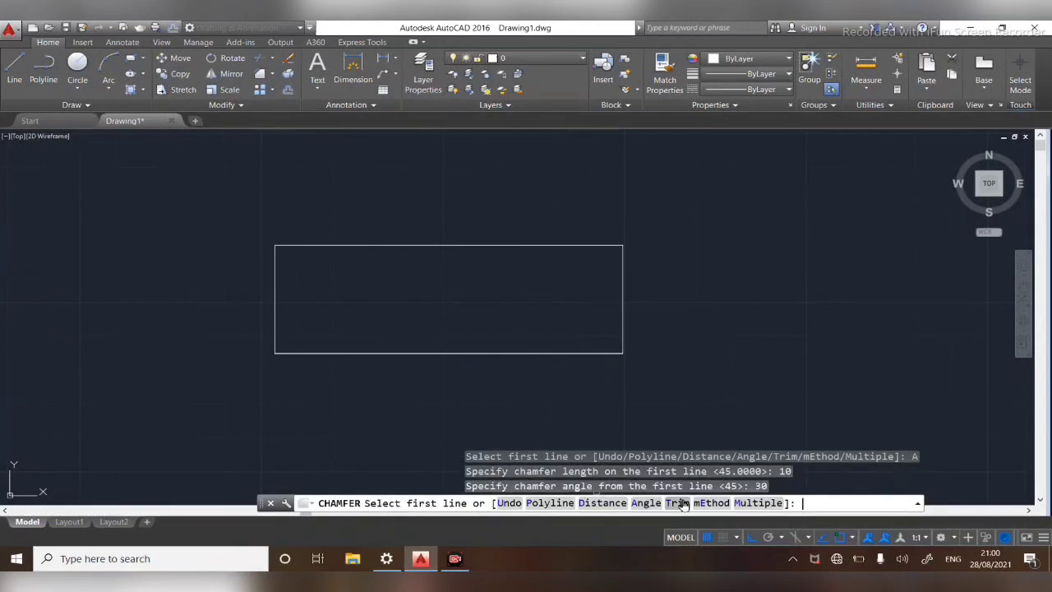
left_click(558, 507)
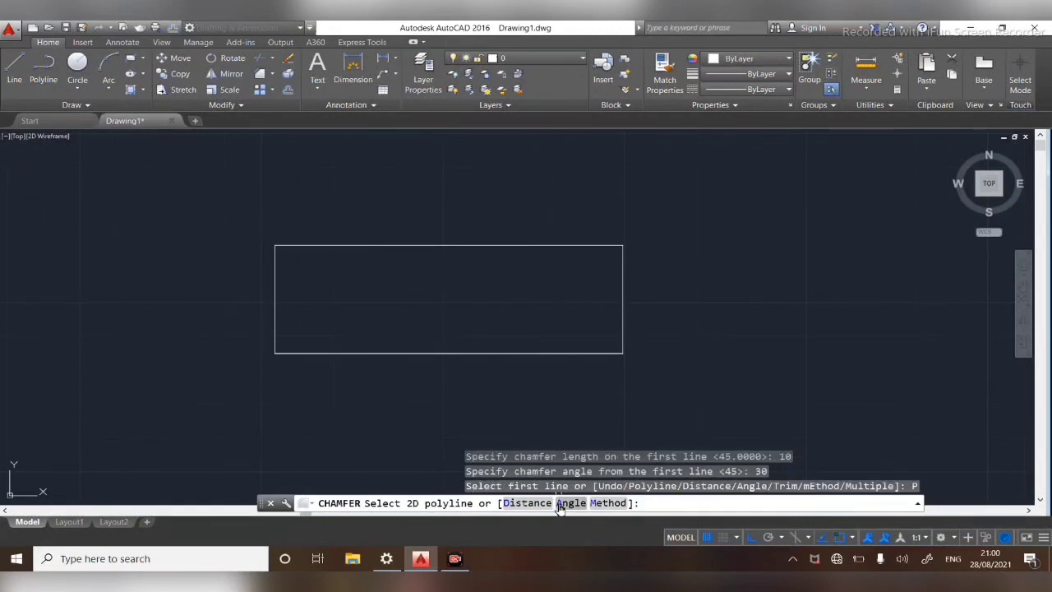
left_click(465, 243)
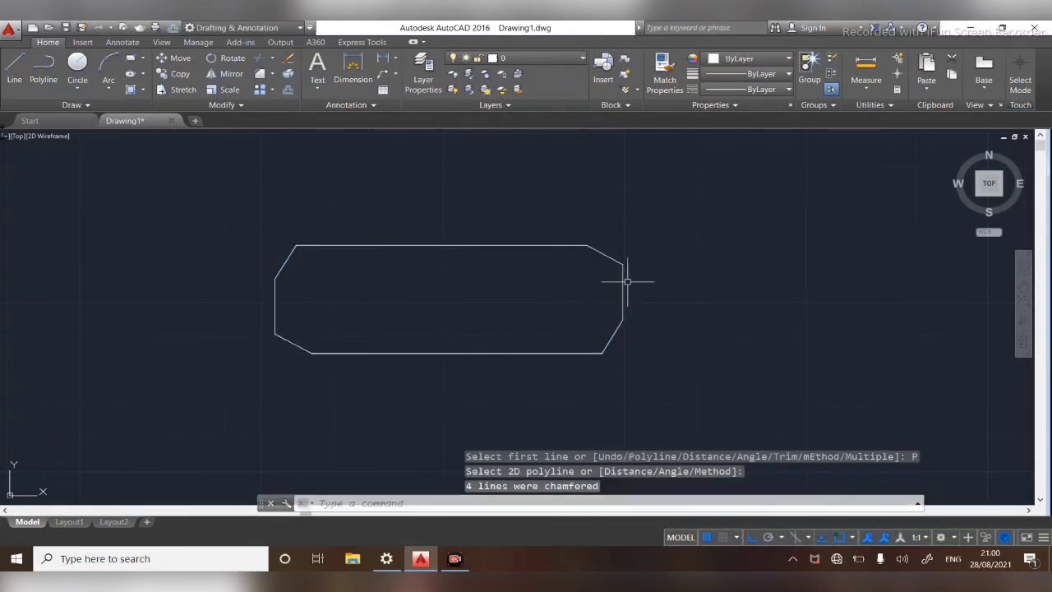